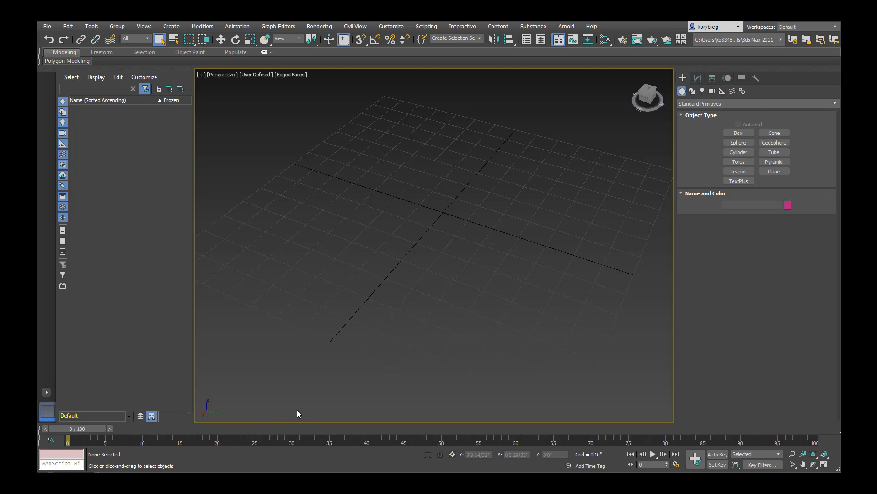
# Step: Import the Compressor N250716 model, merging its objects with the current scene and keeping the current animation length
pyautogui.click(48, 27)
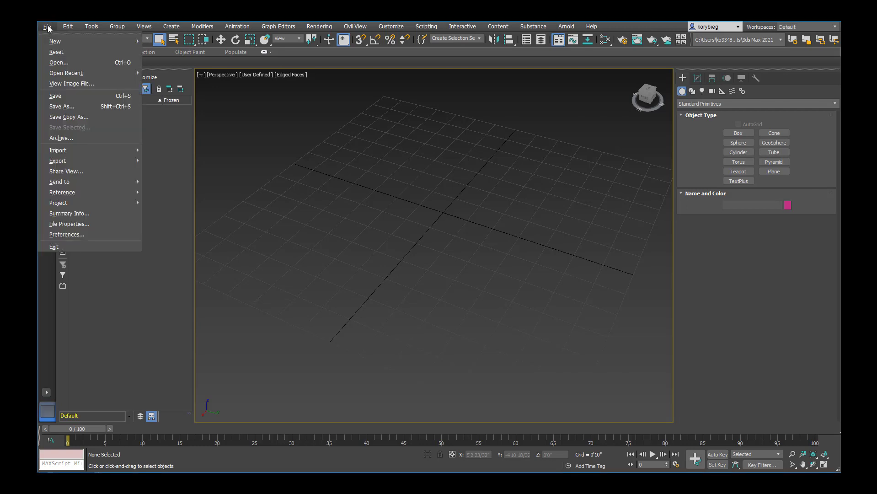
pyautogui.moveTo(74, 150)
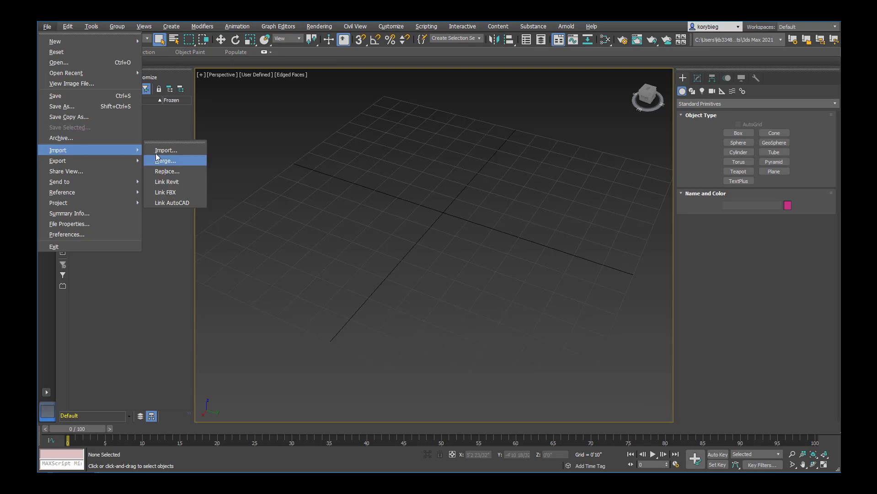
pyautogui.click(173, 155)
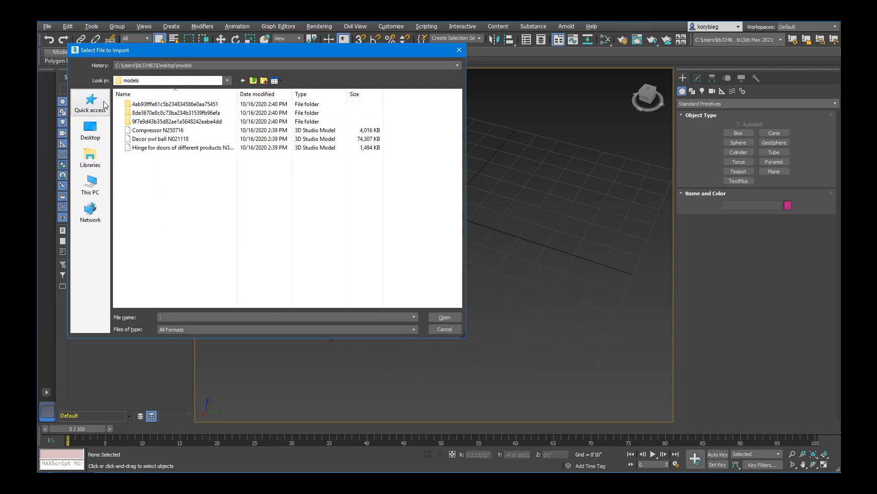
pyautogui.click(147, 131)
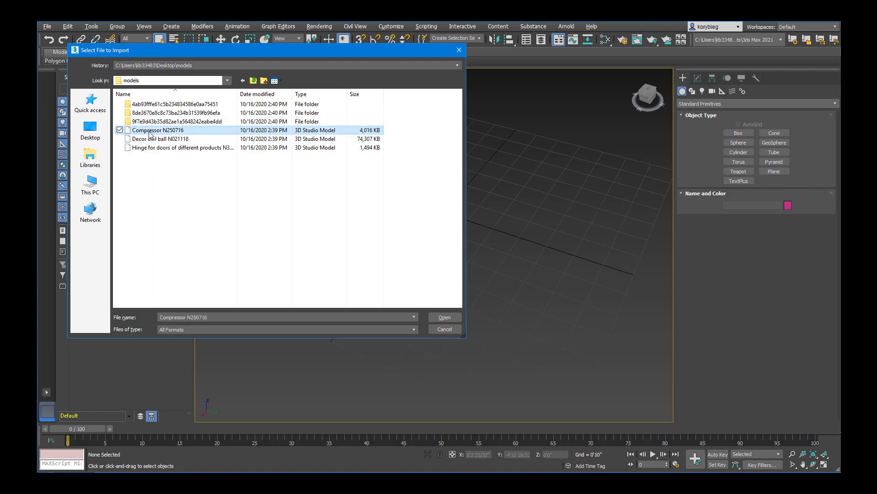
pyautogui.click(439, 318)
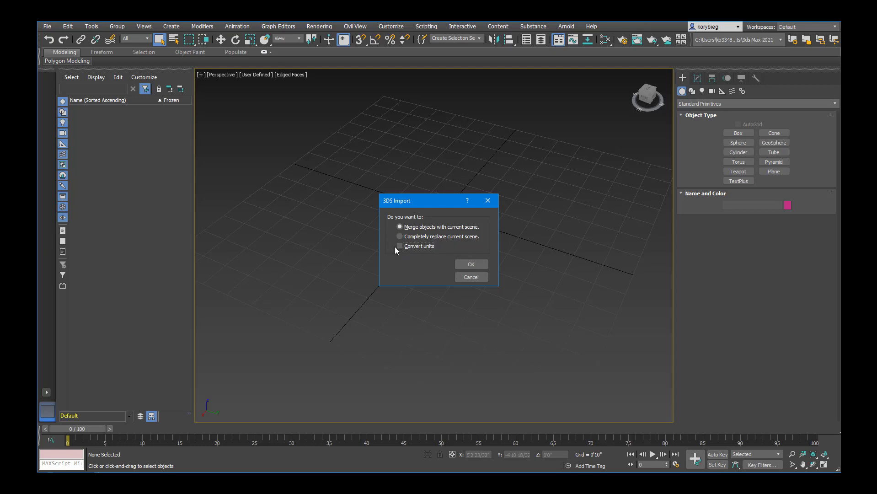
pyautogui.click(475, 264)
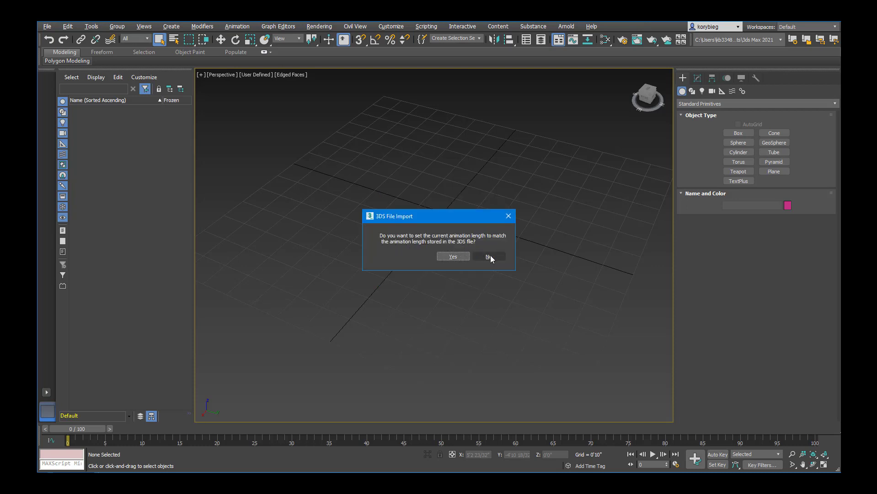
pyautogui.click(488, 256)
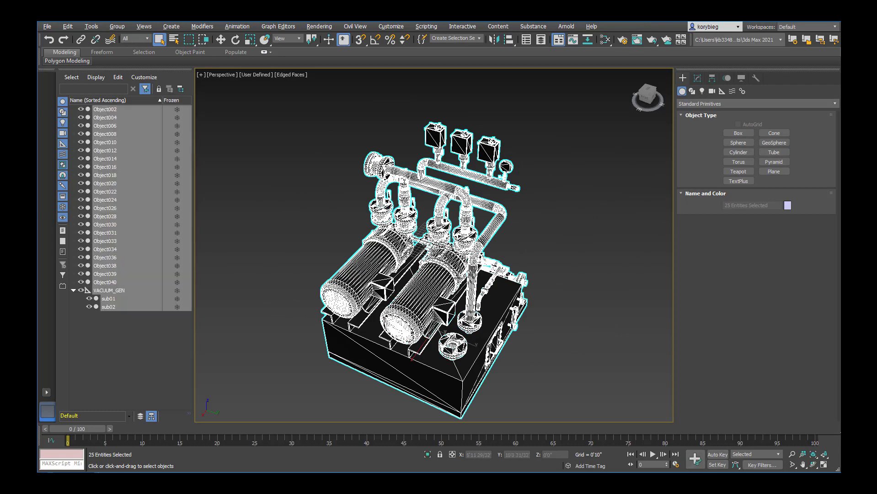
# Step: Examine the imported compressor from several angles and select individual parts to see how the model is divided
pyautogui.keyDown('alt'); pyautogui.moveTo(450, 275); pyautogui.dragTo(398, 258, button='middle'); pyautogui.keyUp('alt')
pyautogui.keyDown('alt'); pyautogui.moveTo(398, 259); pyautogui.dragTo(544, 259); pyautogui.keyUp('alt')
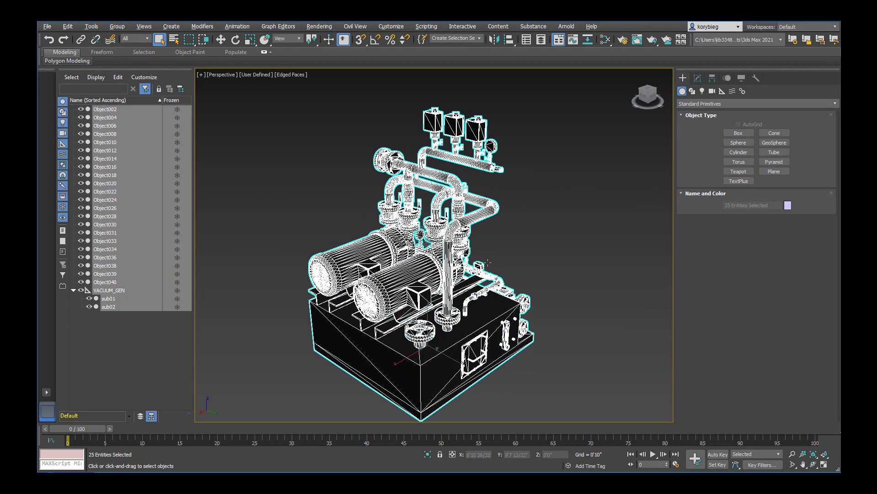
pyautogui.click(545, 259)
pyautogui.click(480, 217)
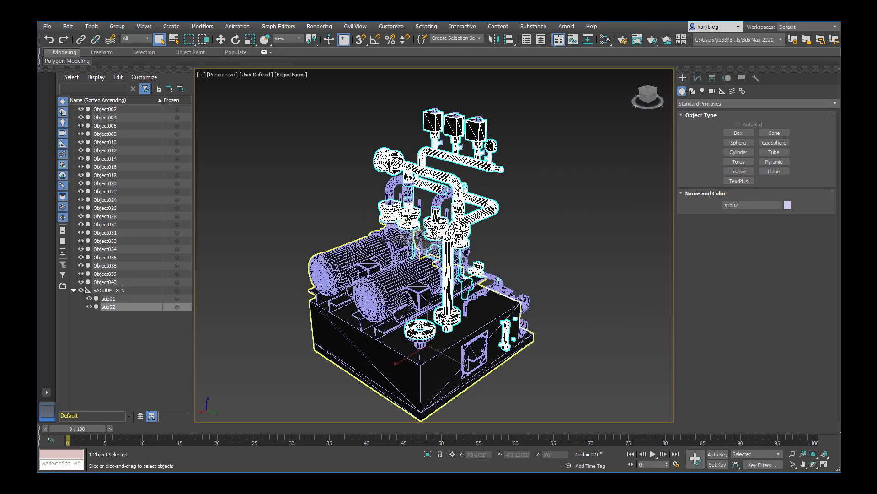
pyautogui.click(392, 220)
pyautogui.click(396, 195)
pyautogui.click(389, 193)
pyautogui.scroll(-3, 373, 199)
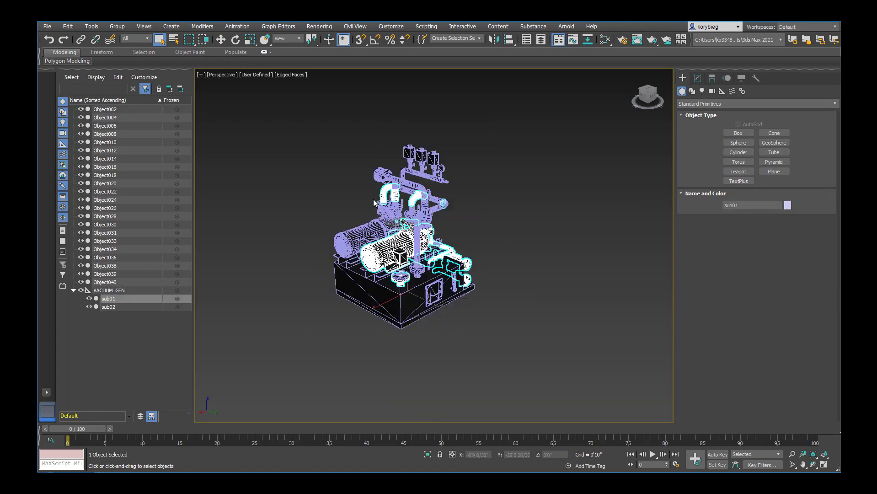
pyautogui.moveTo(374, 199)
pyautogui.mouseDown(button='middle')
pyautogui.moveTo(359, 211)
pyautogui.moveTo(367, 207)
pyautogui.mouseUp(button='middle')
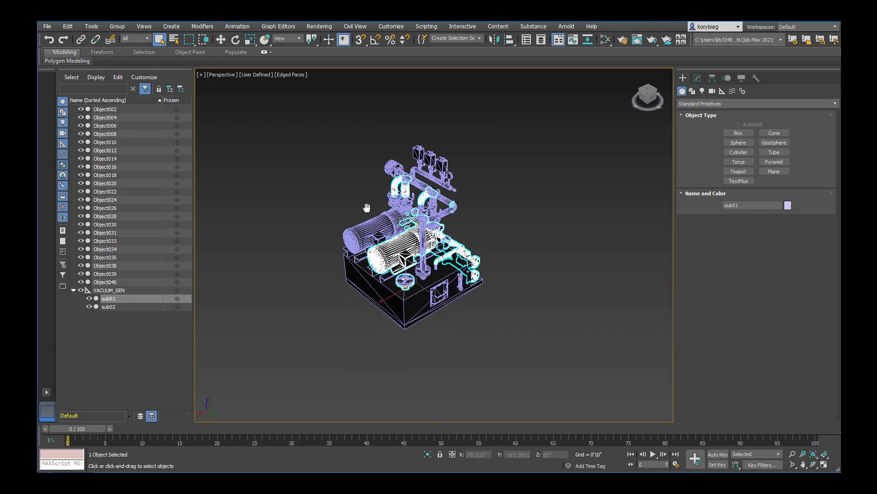
# Step: Show the scene objects sorted by layer and create a new layer named Compressor
pyautogui.click(140, 416)
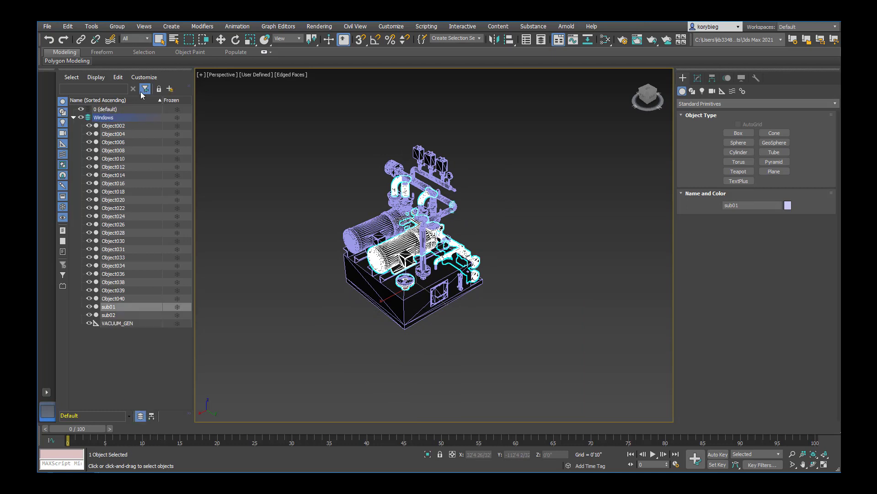
pyautogui.click(169, 88)
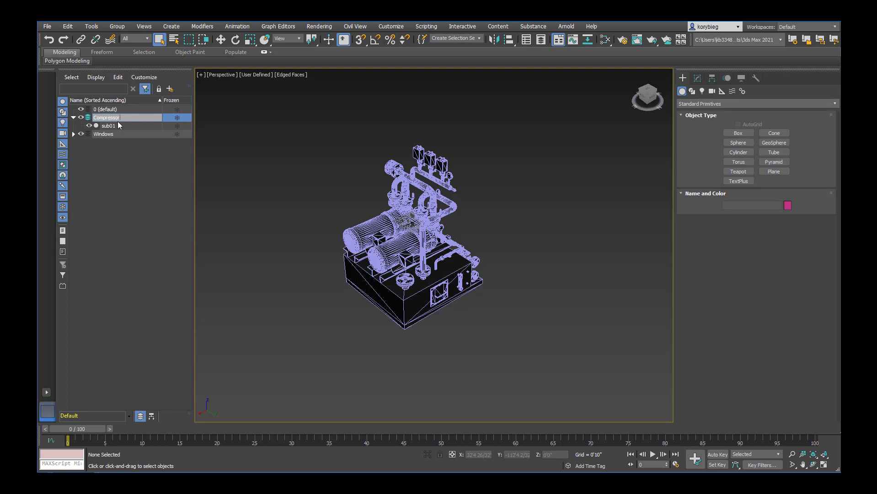
pyautogui.press('Return')
# Step: Move all the objects of the Windows layer, from Object002 through VACUUM_GEN, into the Compressor layer
pyautogui.click(73, 134)
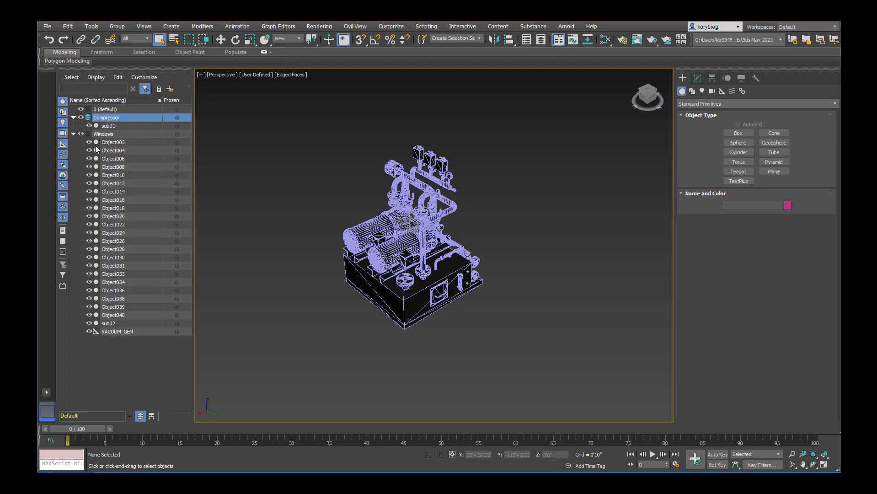
pyautogui.click(110, 143)
pyautogui.keyDown('shift'); pyautogui.click(114, 331); pyautogui.keyUp('shift')
pyautogui.moveTo(123, 137); pyautogui.dragTo(104, 120)
# Step: Delete the empty Windows layer from the scene
pyautogui.click(121, 371)
pyautogui.click(106, 332)
pyautogui.rightClick(111, 334)
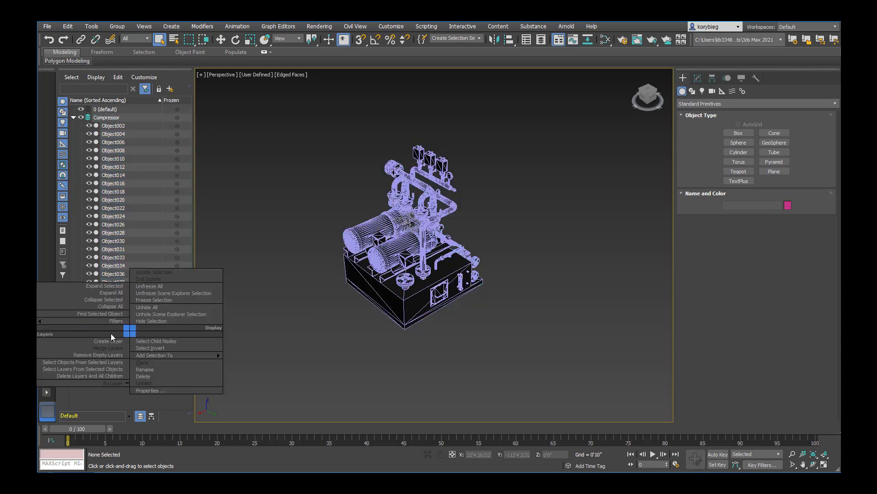
pyautogui.click(151, 375)
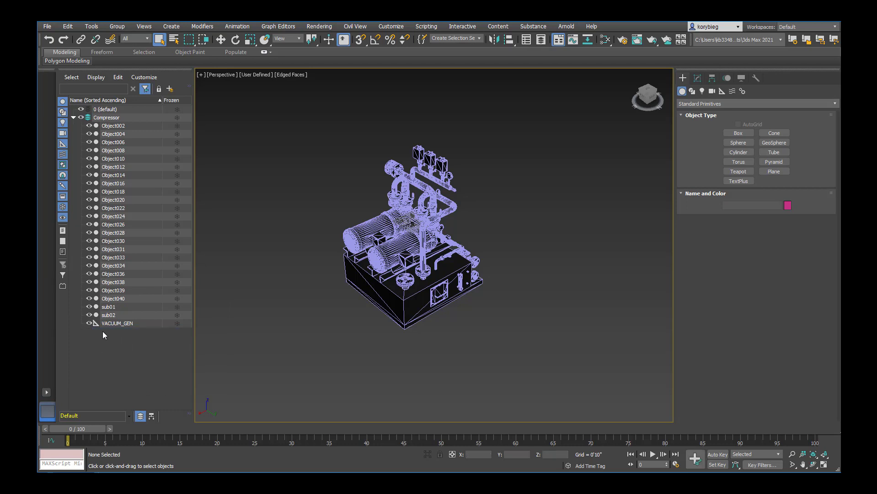
pyautogui.click(74, 118)
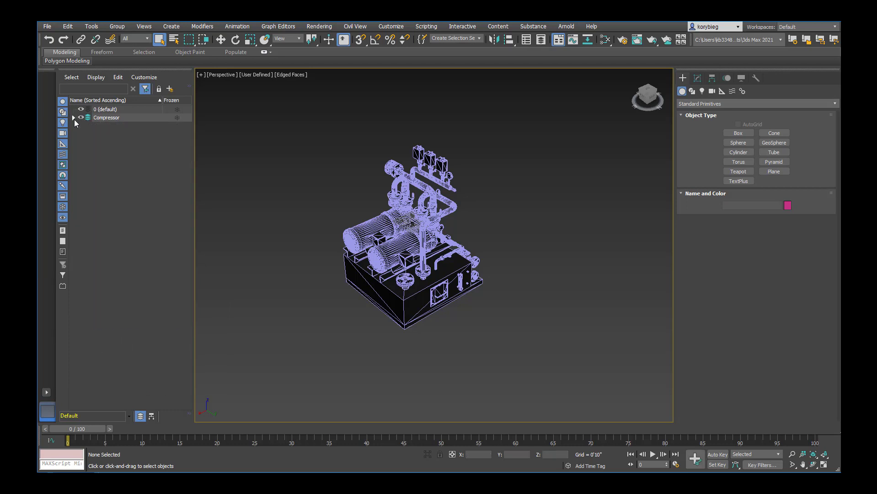
pyautogui.click(73, 118)
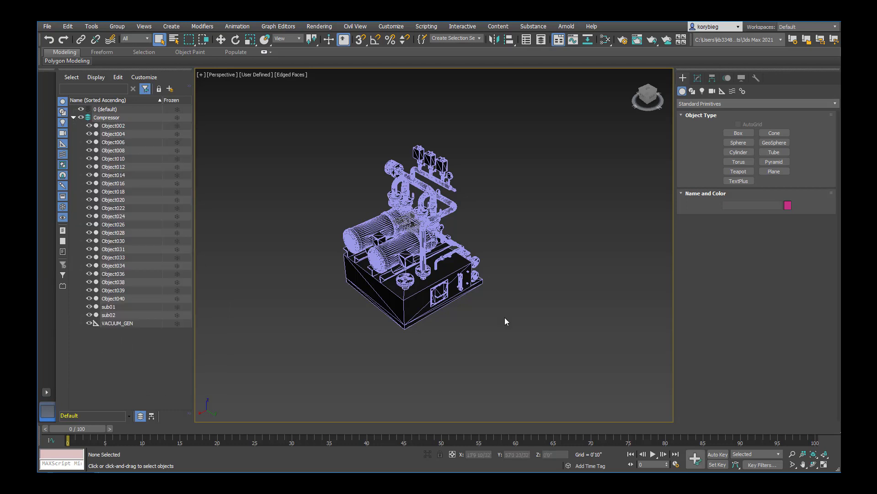
# Step: Group all the compressor's parts under the name Compressor, collapse its layer and leave the group deselected
pyautogui.moveTo(339, 159); pyautogui.dragTo(291, 110)
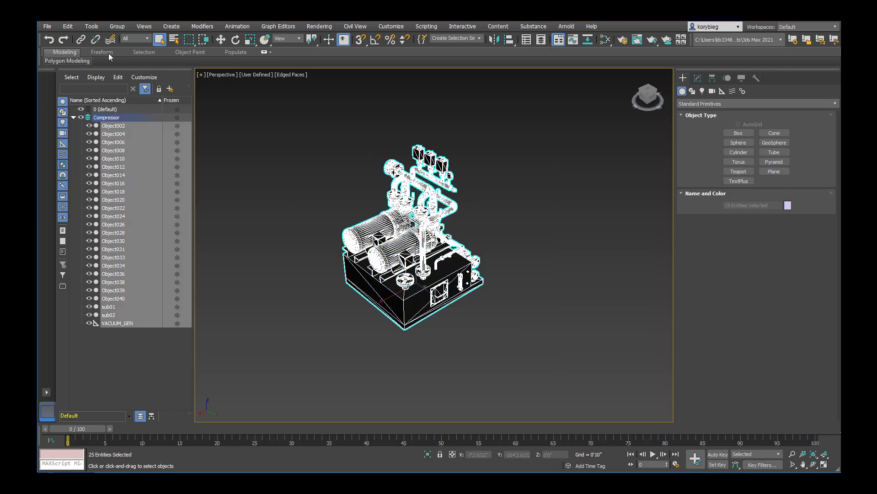
pyautogui.click(117, 26)
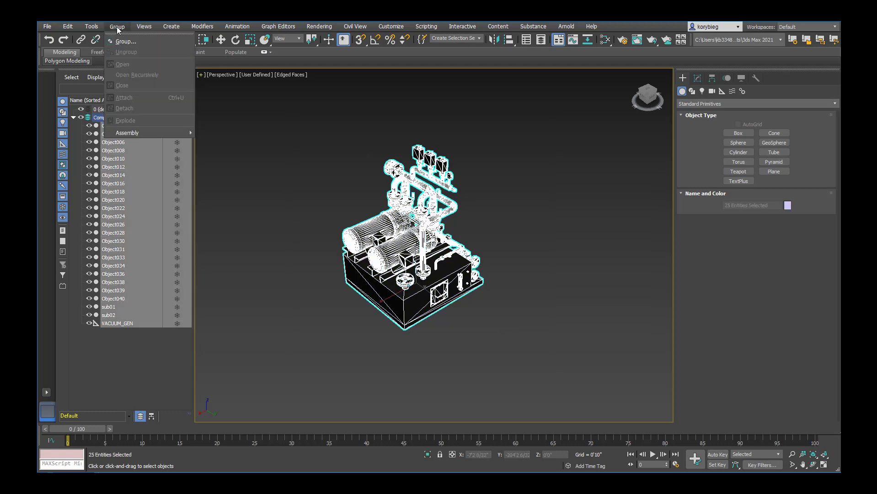
pyautogui.click(122, 43)
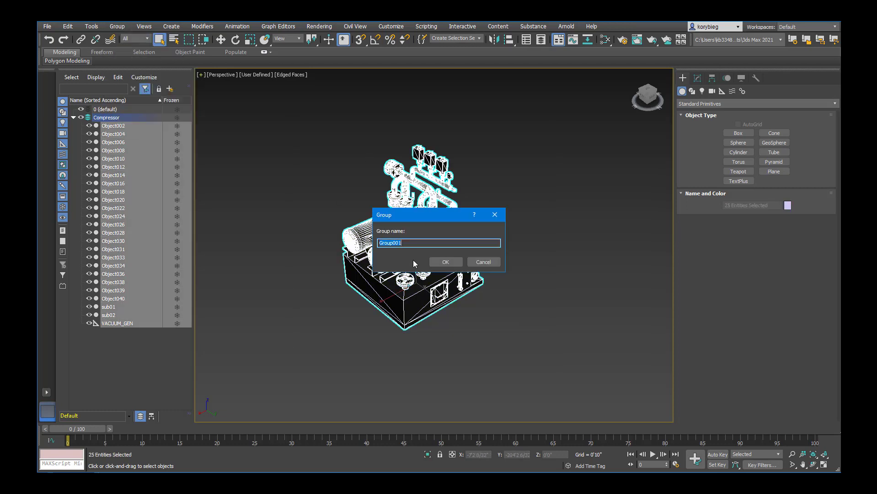
pyautogui.write('Compressor')
pyautogui.press('Return')
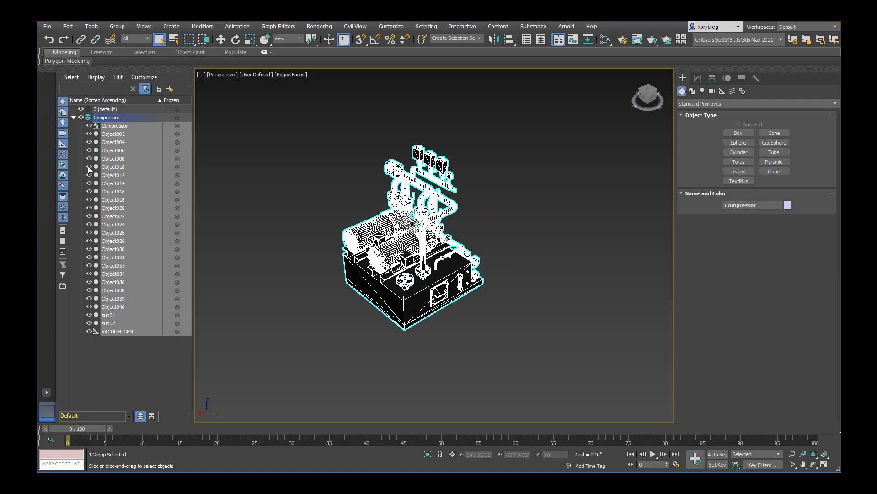
pyautogui.click(75, 119)
pyautogui.click(362, 174)
pyautogui.click(398, 219)
pyautogui.moveTo(397, 219)
pyautogui.keyDown('alt'); pyautogui.mouseDown(button='middle')
pyautogui.moveTo(446, 206)
pyautogui.moveTo(403, 204)
pyautogui.mouseUp(button='middle'); pyautogui.keyUp('alt')
pyautogui.keyDown('alt'); pyautogui.moveTo(458, 229); pyautogui.dragTo(534, 231, button='middle'); pyautogui.keyUp('alt')
pyautogui.click(533, 231)
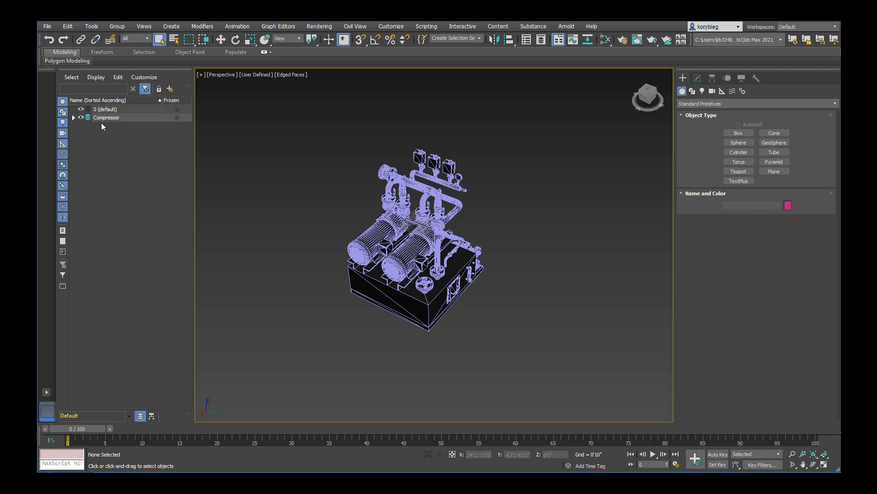
# Step: Create a new layer with its default name and import Decor owl ball N021118, merging with the scene, keeping the animation length and renaming all conflicting objects
pyautogui.click(170, 89)
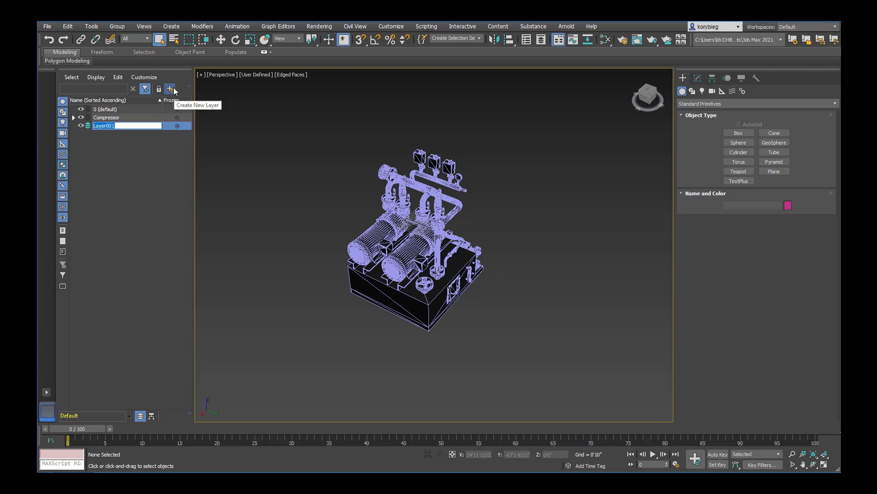
pyautogui.click(165, 147)
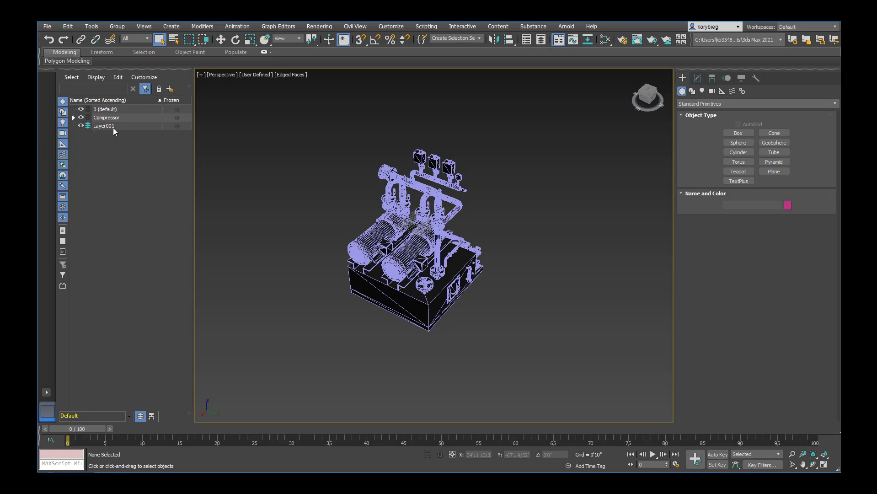
pyautogui.click(47, 26)
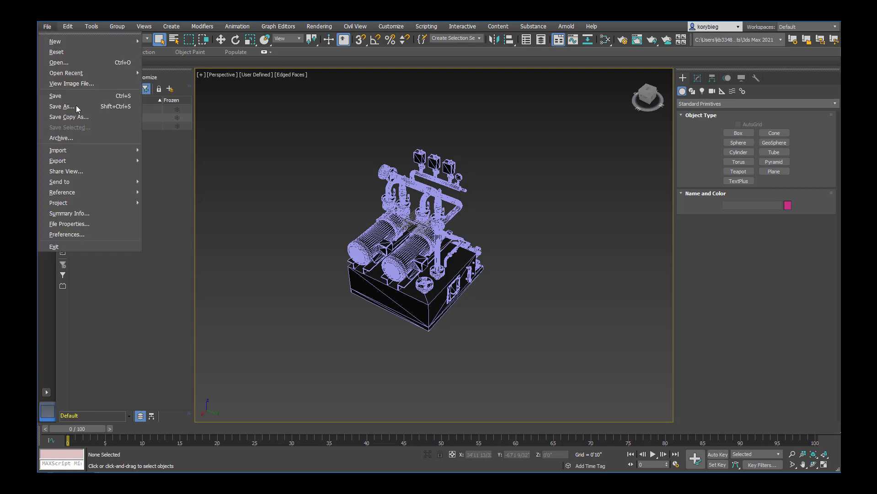
pyautogui.moveTo(69, 151)
pyautogui.click(151, 152)
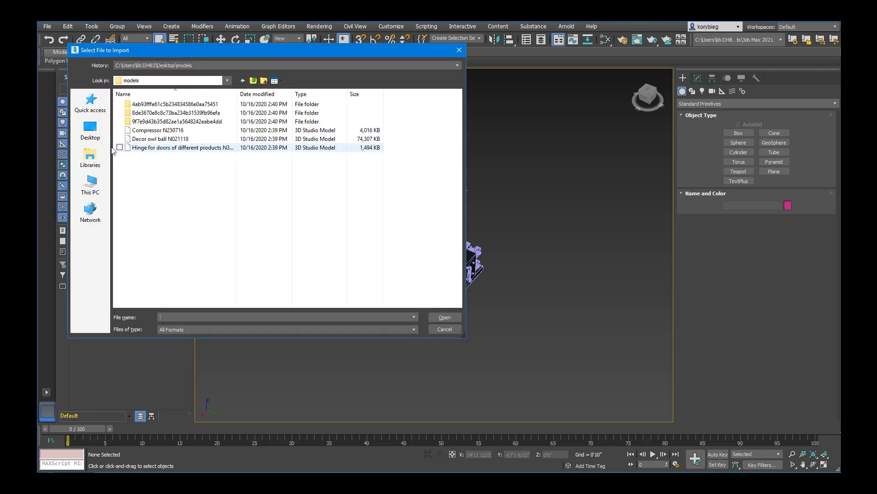
pyautogui.click(146, 139)
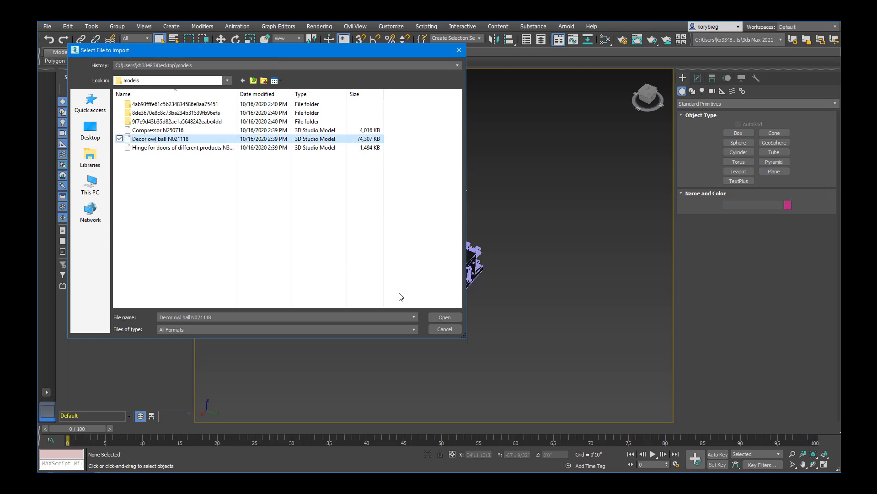
pyautogui.click(444, 318)
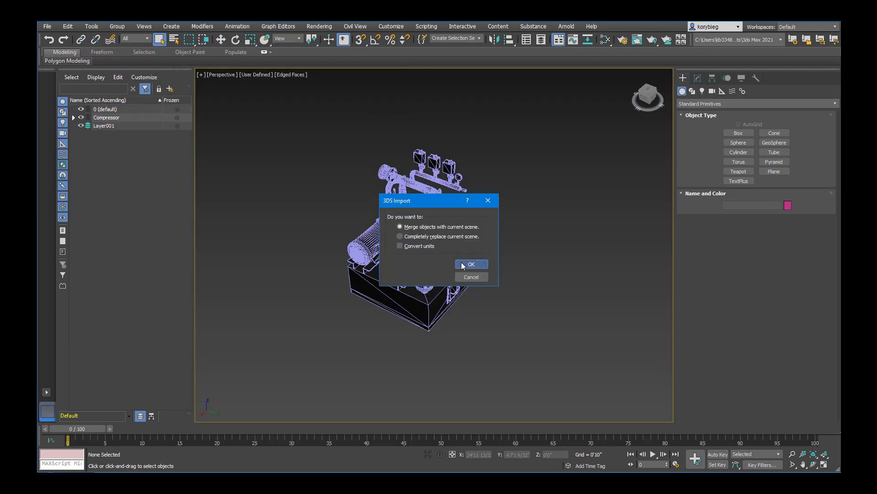
pyautogui.click(461, 262)
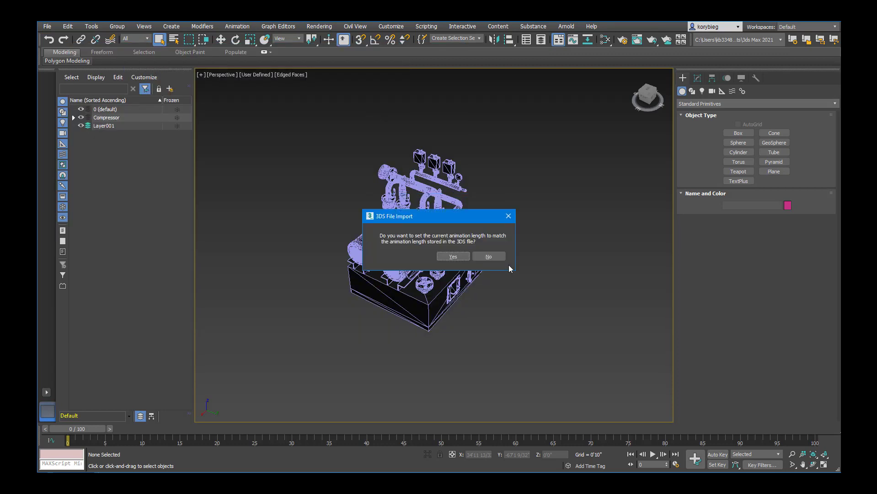
pyautogui.click(488, 256)
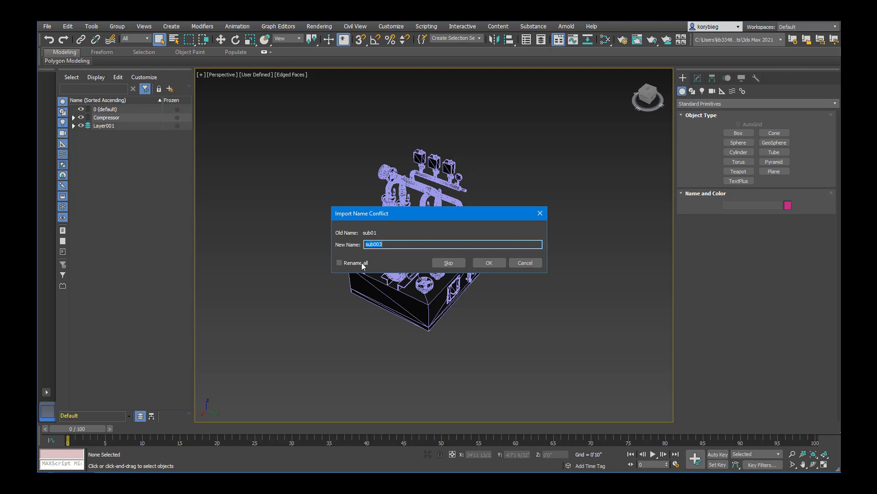
pyautogui.click(340, 263)
pyautogui.click(485, 263)
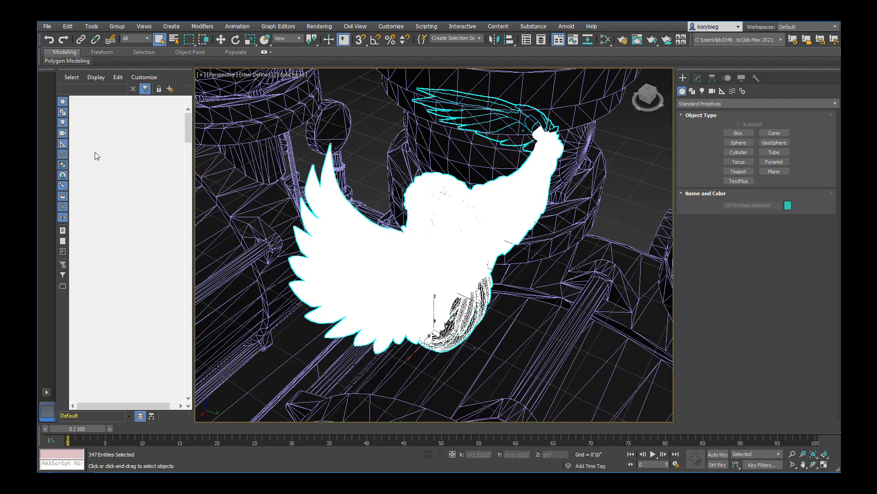
# Step: Examine the imported owl's size and position relative to the compressor from several angles
pyautogui.scroll(-5, 408, 234)
pyautogui.scroll(-10, 438, 262)
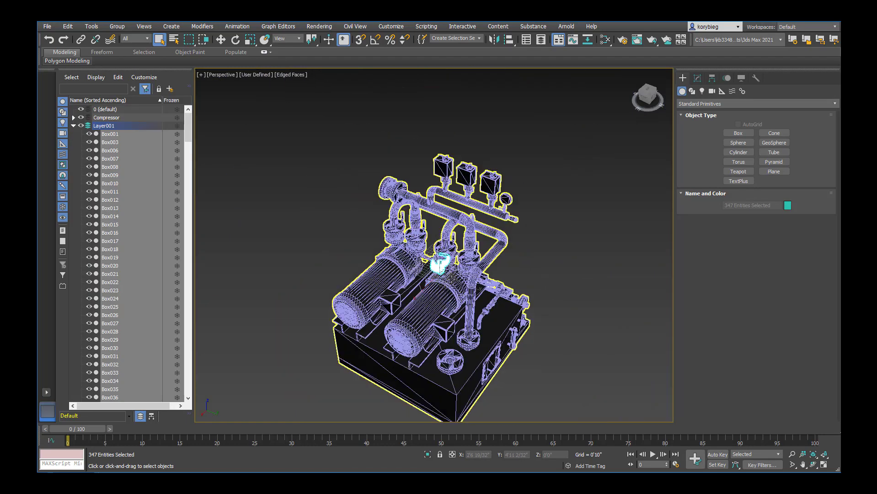
pyautogui.keyDown('alt'); pyautogui.moveTo(439, 261); pyautogui.dragTo(328, 266, button='middle'); pyautogui.keyUp('alt')
pyautogui.scroll(5, 481, 282)
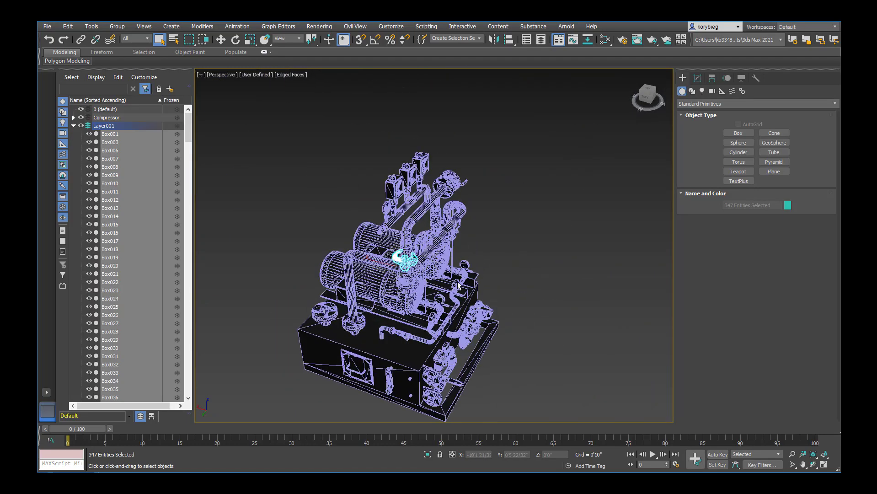
pyautogui.keyDown('alt'); pyautogui.moveTo(481, 281); pyautogui.dragTo(580, 282, button='middle'); pyautogui.keyUp('alt')
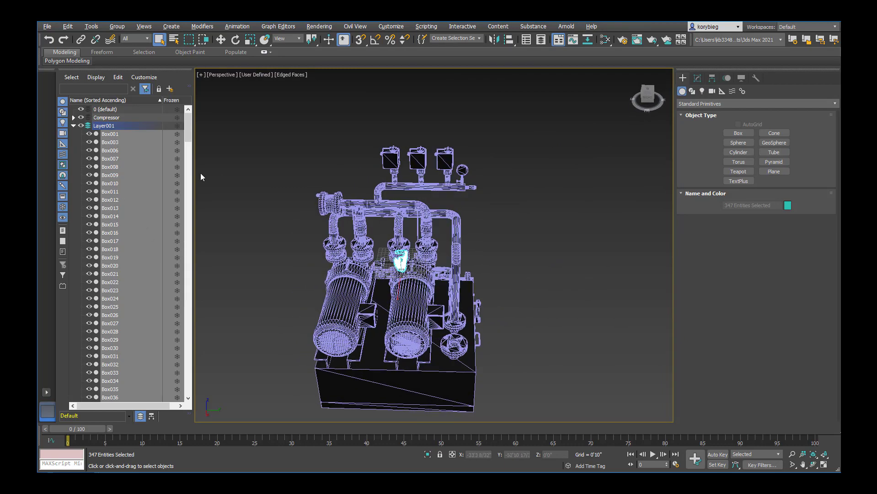
# Step: Rename the layer holding the imported owl to Owl and collapse it
pyautogui.click(106, 127)
pyautogui.rightClick(107, 127)
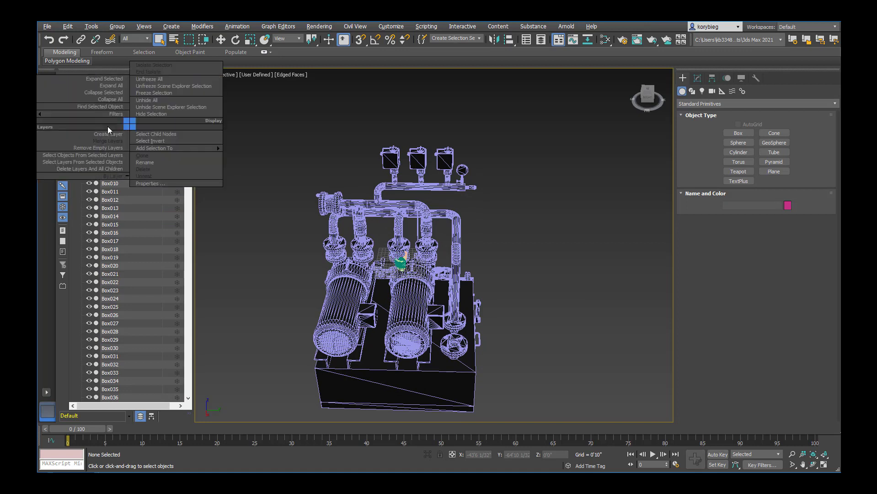
pyautogui.click(145, 162)
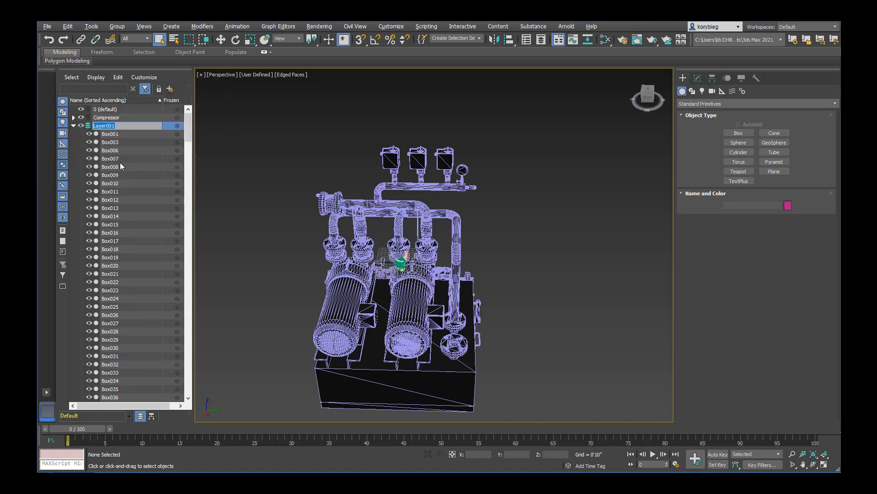
pyautogui.write('Owl')
pyautogui.press('Return')
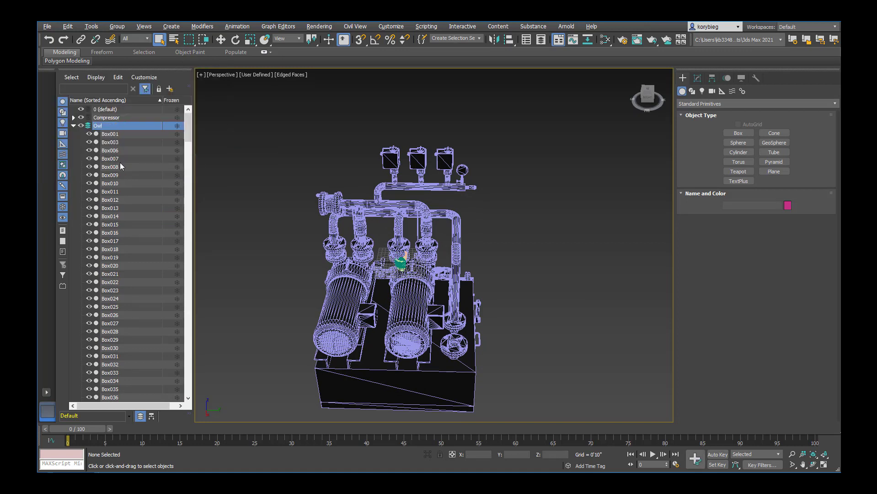
pyautogui.click(73, 127)
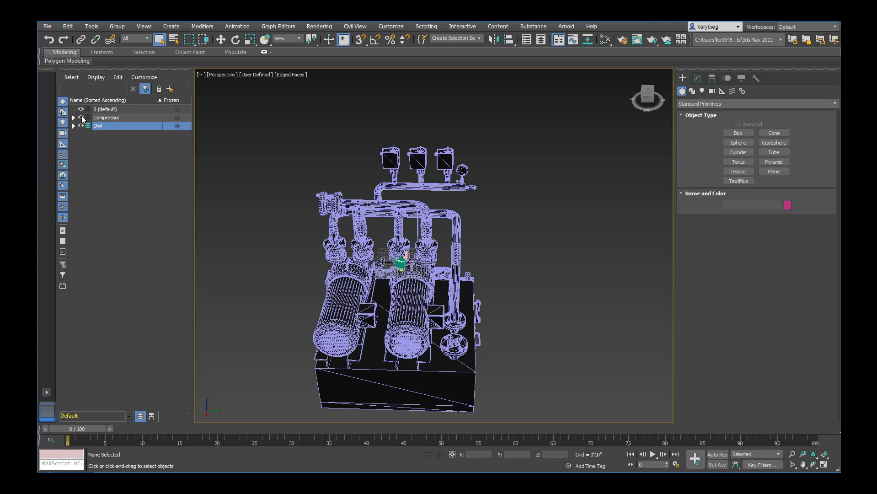
# Step: With the Compressor layer hidden, group all the owl's parts under the name Owl and collapse its layer
pyautogui.click(82, 118)
pyautogui.click(81, 118)
pyautogui.click(81, 118)
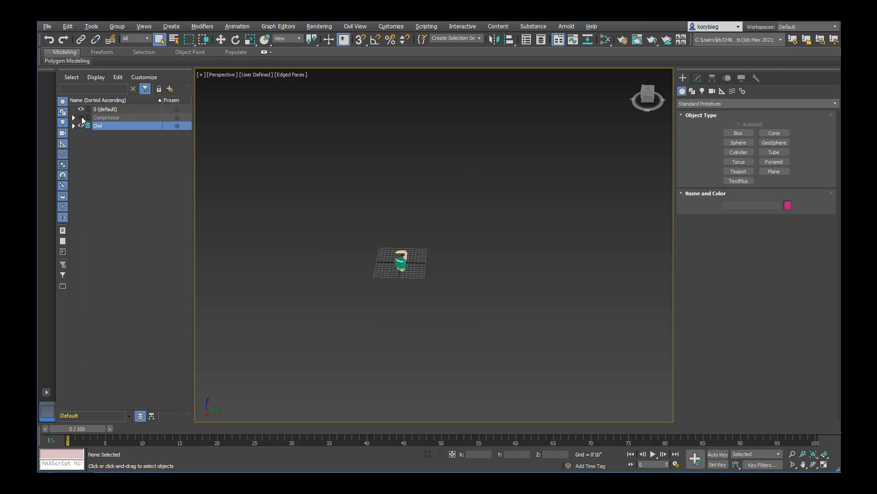
pyautogui.click(74, 127)
pyautogui.click(401, 262)
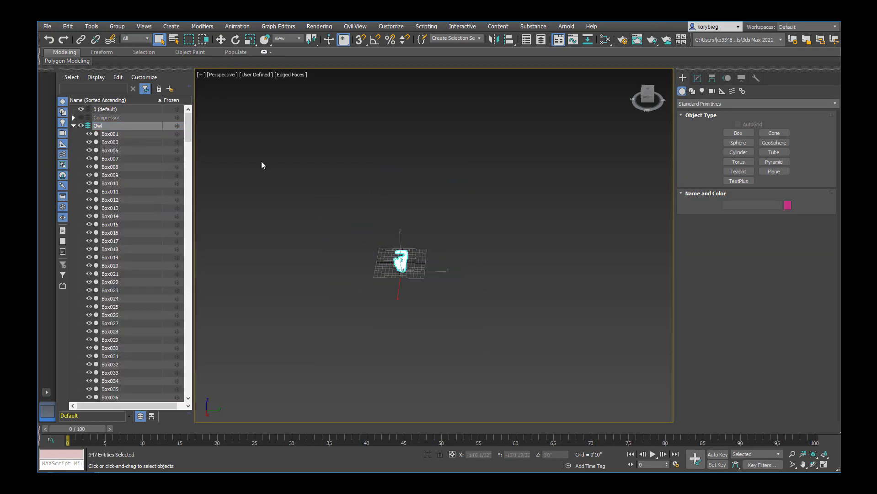
pyautogui.click(117, 26)
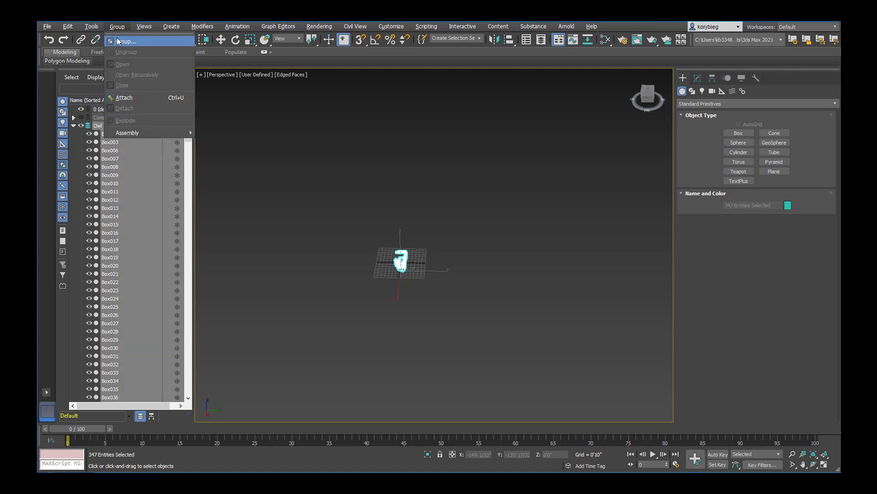
pyautogui.click(117, 38)
pyautogui.write('Owl')
pyautogui.press('Return')
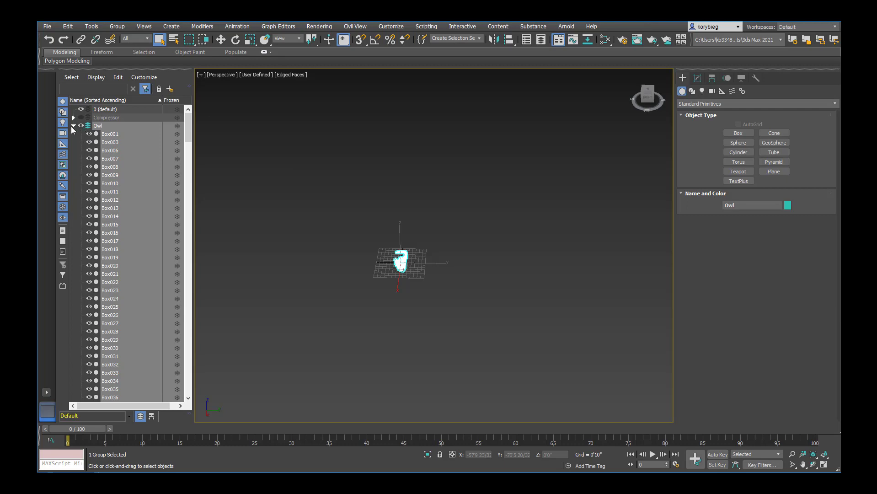
pyautogui.click(73, 125)
# Step: Show the Compressor layer again and scale the owl group up uniformly to roughly the compressor's size
pyautogui.click(80, 118)
pyautogui.keyDown('alt'); pyautogui.moveTo(378, 228); pyautogui.dragTo(402, 294, button='middle'); pyautogui.keyUp('alt')
pyautogui.press('r')
pyautogui.moveTo(401, 294); pyautogui.dragTo(217, 25)
pyautogui.scroll(-3, 499, 284)
pyautogui.keyDown('alt'); pyautogui.moveTo(499, 284); pyautogui.dragTo(419, 244, button='middle'); pyautogui.keyUp('alt')
pyautogui.moveTo(437, 304); pyautogui.dragTo(209, 47)
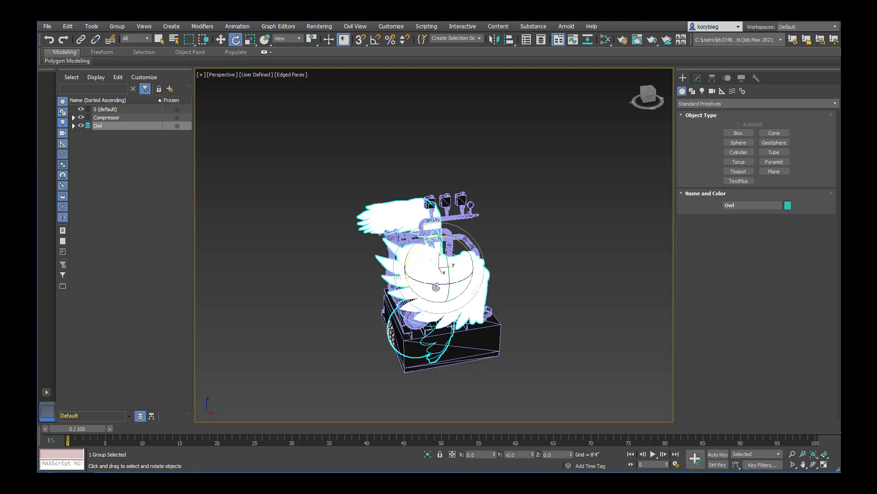
# Step: Rotate the owl group about its vertical axis and move it behind the compressor, leaving it deselected
pyautogui.moveTo(435, 286); pyautogui.dragTo(475, 287)
pyautogui.click(221, 40)
pyautogui.keyDown('alt'); pyautogui.moveTo(462, 274); pyautogui.dragTo(487, 273, button='middle'); pyautogui.keyUp('alt')
pyautogui.moveTo(472, 280); pyautogui.dragTo(493, 287)
pyautogui.keyDown('alt'); pyautogui.moveTo(493, 288); pyautogui.dragTo(480, 291, button='middle'); pyautogui.keyUp('alt')
pyautogui.moveTo(480, 291); pyautogui.dragTo(475, 283)
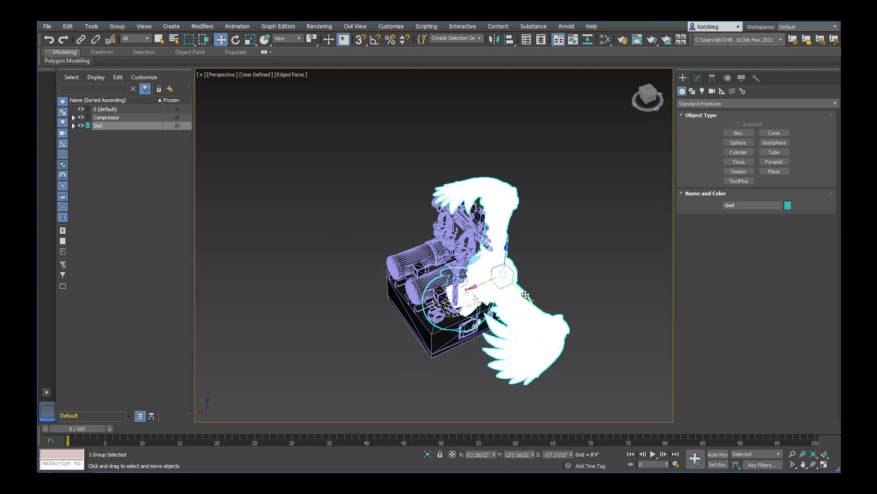
pyautogui.moveTo(524, 295); pyautogui.dragTo(496, 265)
pyautogui.keyDown('alt'); pyautogui.moveTo(490, 314); pyautogui.dragTo(594, 289, button='middle'); pyautogui.keyUp('alt')
pyautogui.click(616, 324)
pyautogui.scroll(3, 522, 290)
pyautogui.keyDown('alt'); pyautogui.moveTo(465, 267); pyautogui.dragTo(466, 279, button='middle'); pyautogui.keyUp('alt')
pyautogui.moveTo(464, 281); pyautogui.dragTo(446, 289, button='middle')
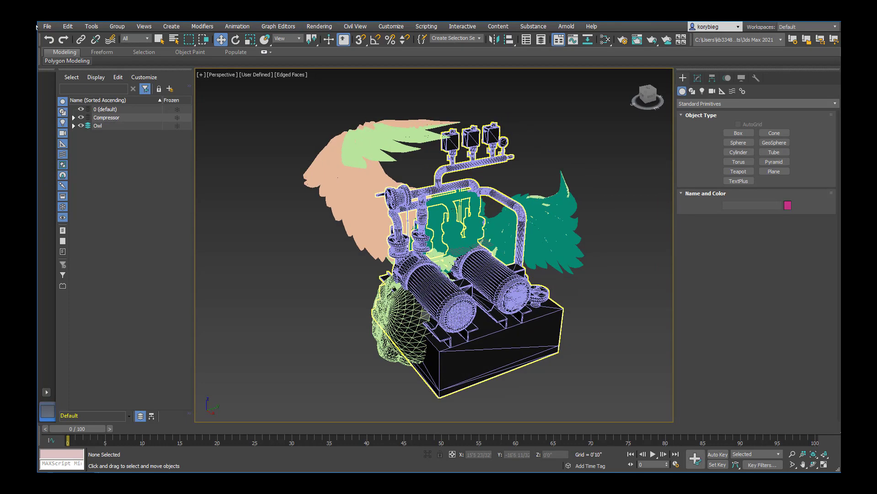
# Step: Create a new layer with its default name and import Hinge for doors of different products N310513 into the scene
pyautogui.click(170, 88)
pyautogui.click(124, 182)
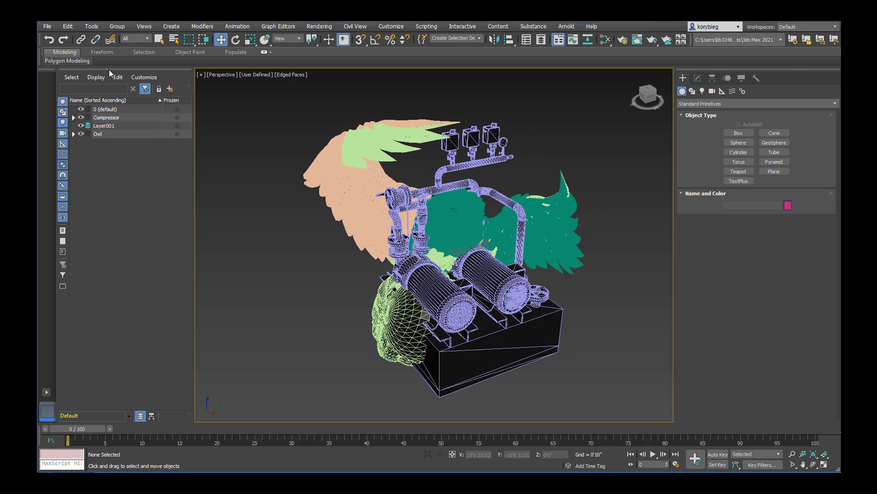
pyautogui.click(47, 26)
pyautogui.moveTo(60, 150)
pyautogui.click(162, 149)
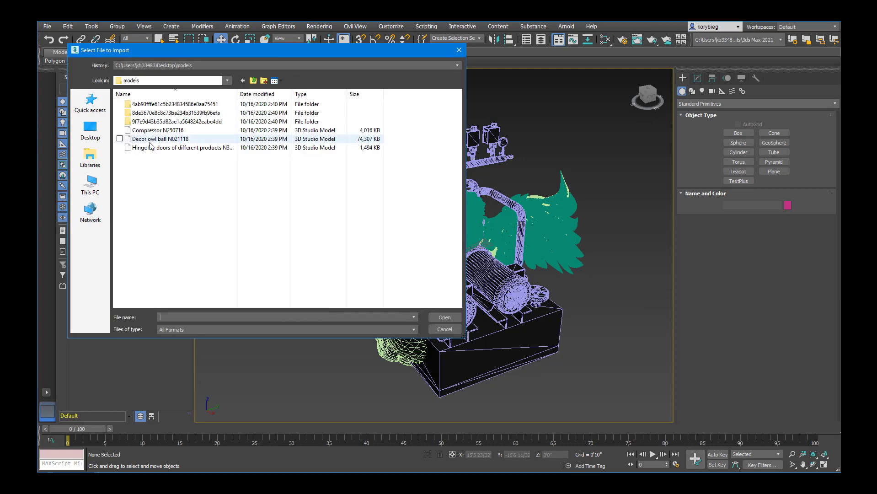
pyautogui.click(147, 147)
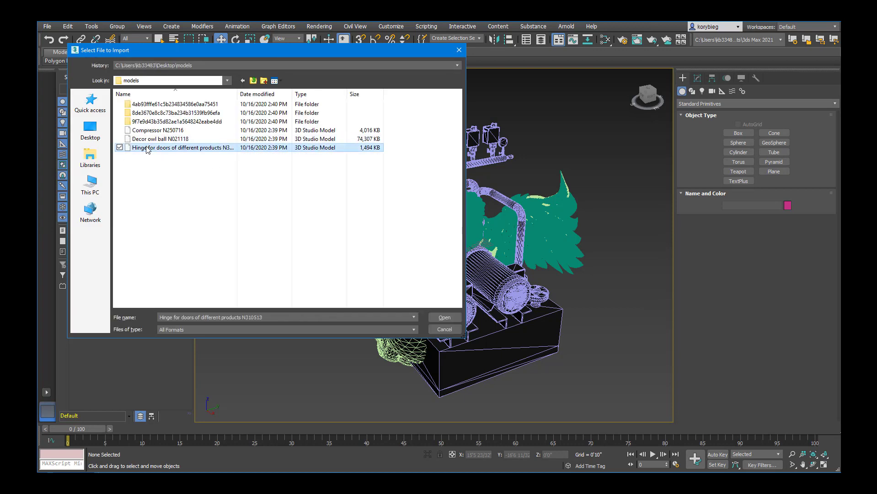
pyautogui.click(443, 317)
pyautogui.click(456, 264)
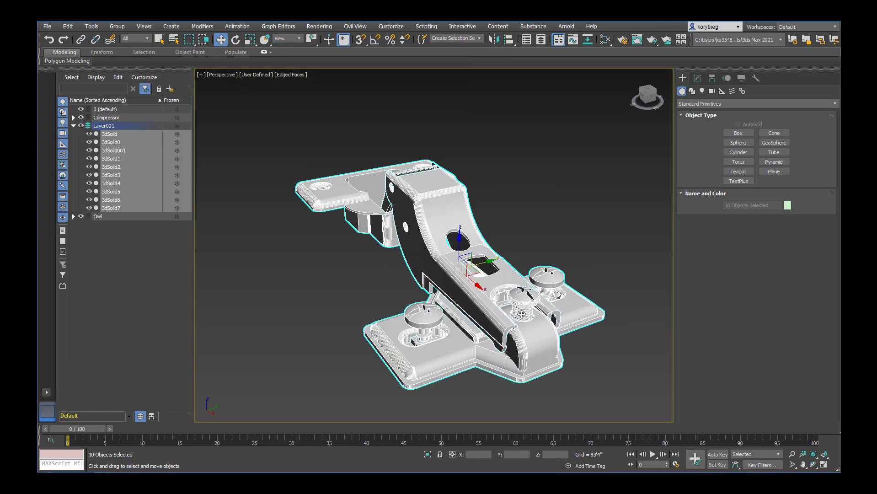
pyautogui.click(117, 126)
pyautogui.press('i')
pyautogui.press('n')
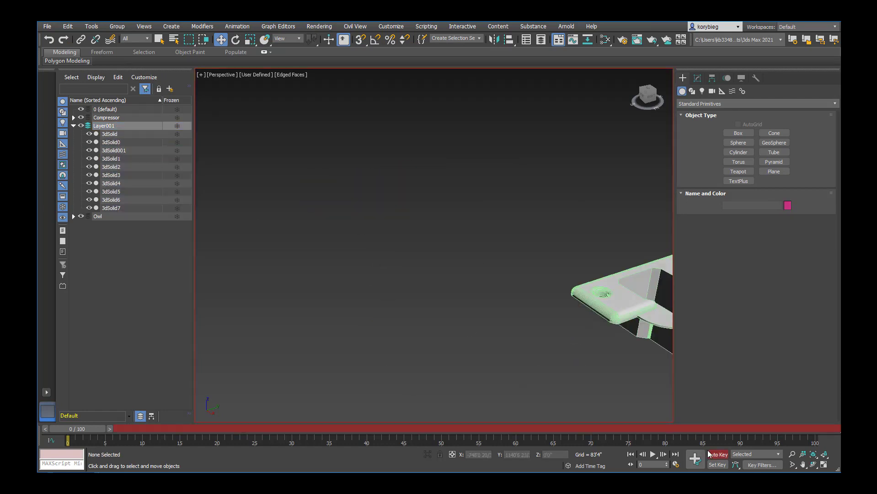
pyautogui.press('n')
pyautogui.press('z')
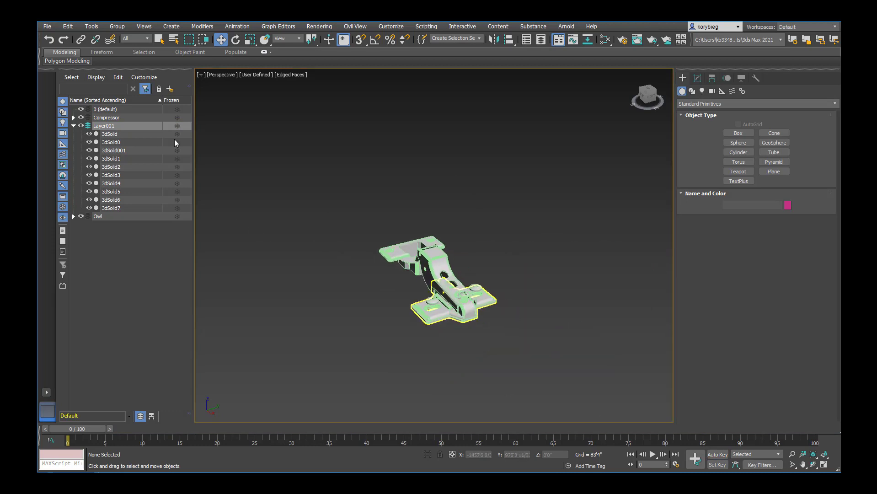
# Step: Rename the layer holding the imported hinge parts to Hinge
pyautogui.rightClick(124, 126)
pyautogui.click(152, 163)
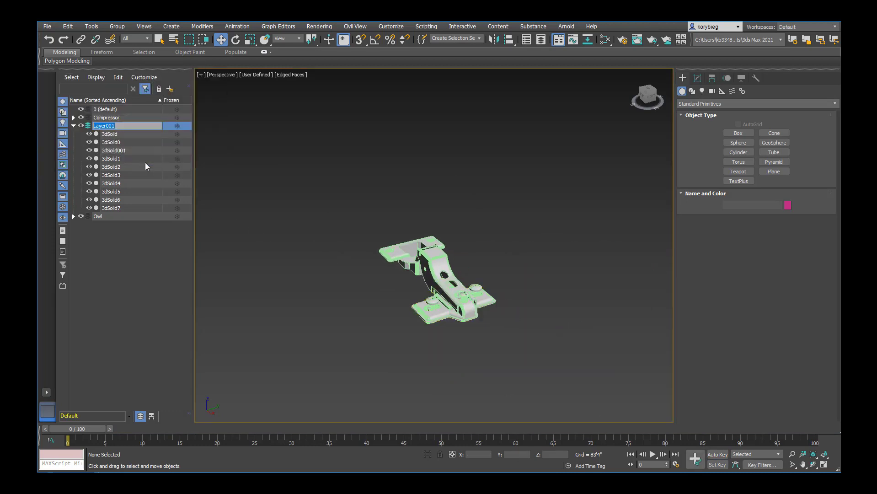
pyautogui.write('Hinge')
pyautogui.press('Return')
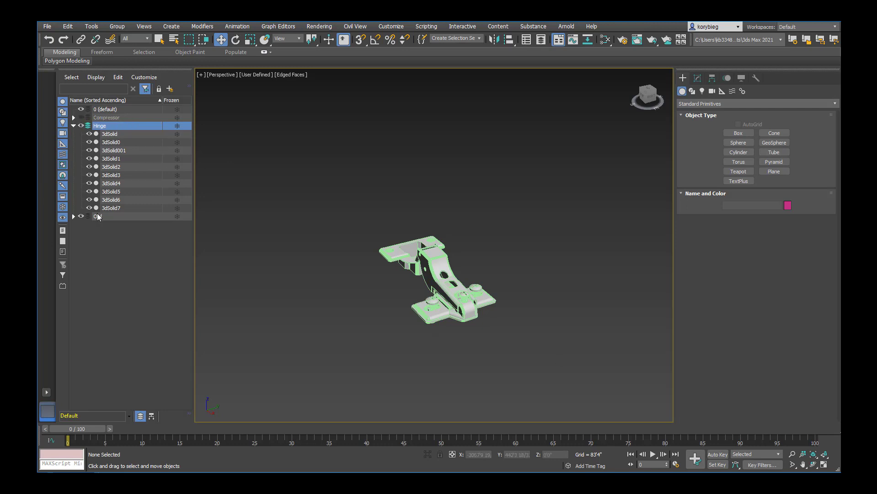
# Step: With the Compressor and Owl layers hidden, group all the hinge's parts under the name Hinge
pyautogui.moveTo(534, 368); pyautogui.dragTo(298, 163)
pyautogui.click(117, 26)
pyautogui.click(122, 41)
pyautogui.write('Hinge')
pyautogui.press('Return')
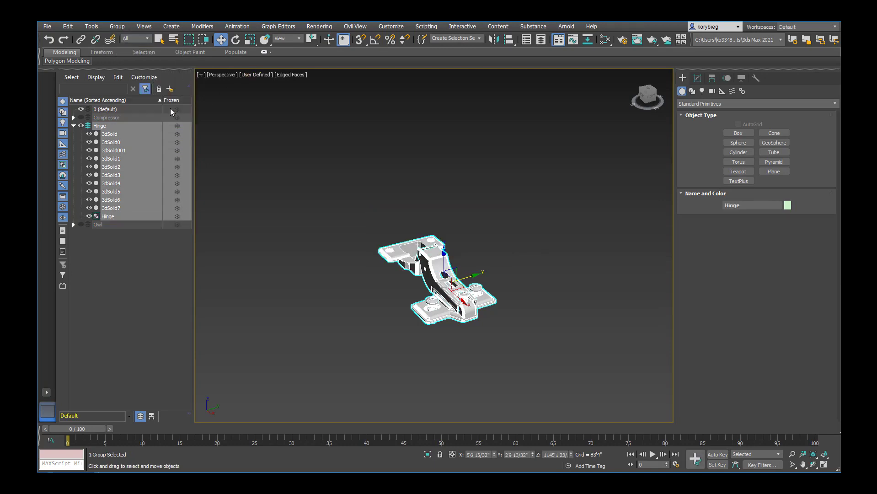
# Step: Show the Compressor and Owl layers again and scale the hinge group down uniformly to about 1.14 percent
pyautogui.click(80, 118)
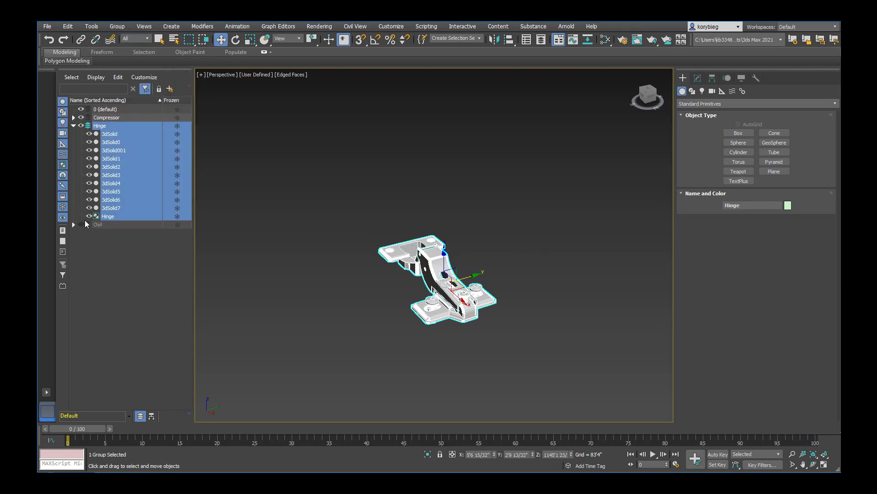
pyautogui.scroll(-9, 430, 215)
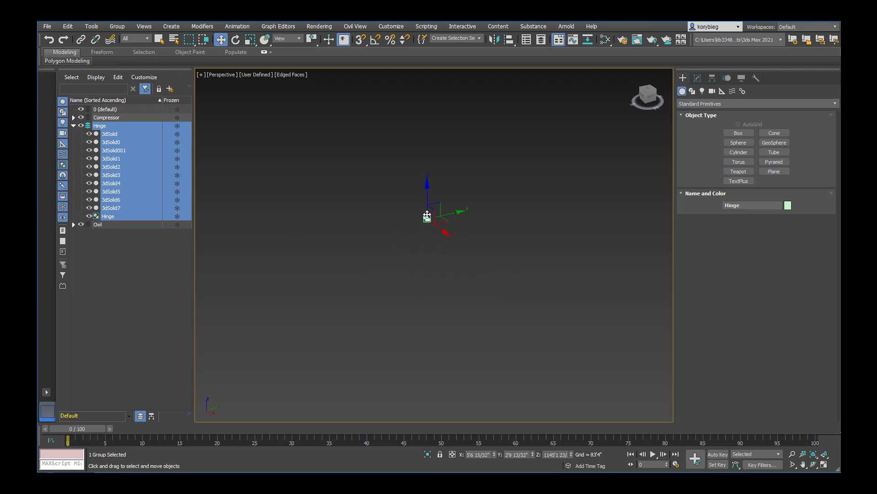
pyautogui.scroll(5, 441, 225)
pyautogui.press('z')
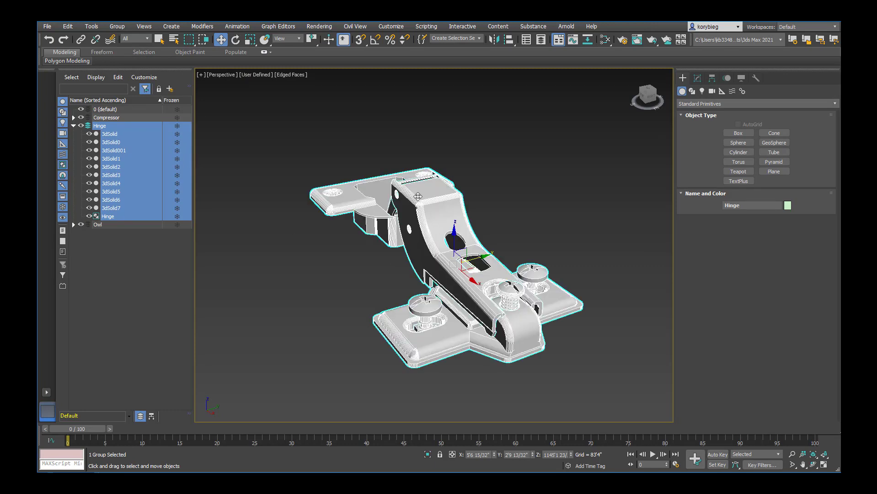
pyautogui.click(250, 42)
pyautogui.moveTo(462, 275); pyautogui.dragTo(559, 64)
pyautogui.press('z')
pyautogui.press('z')
pyautogui.press('z')
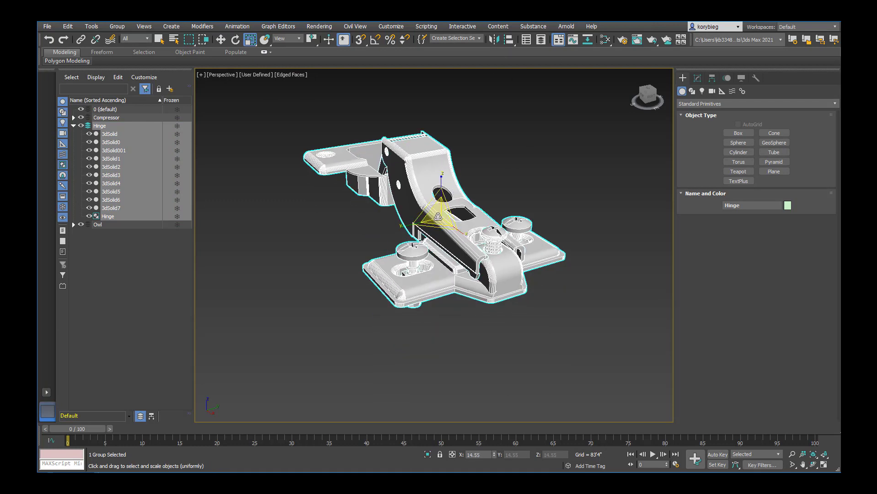
pyautogui.moveTo(438, 216); pyautogui.dragTo(675, 299)
pyautogui.press('z')
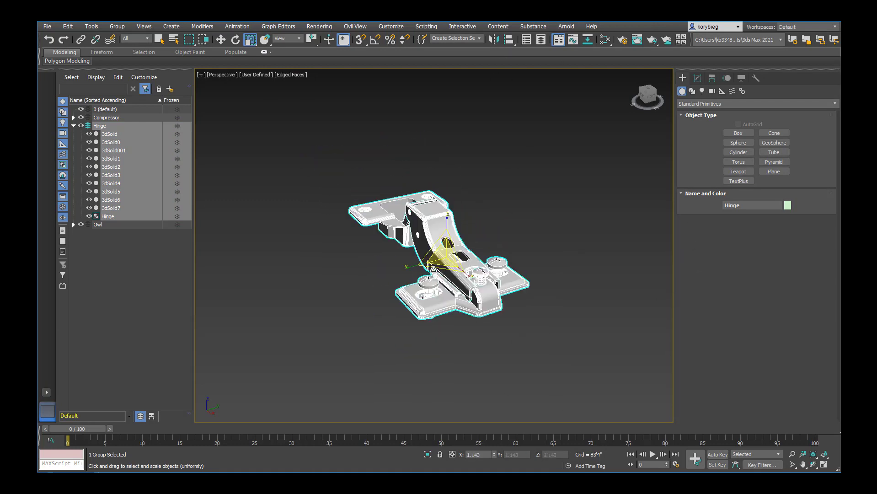
# Step: Scale the hinge group down further, leaving it deselected and its layer collapsed
pyautogui.moveTo(446, 260); pyautogui.dragTo(636, 63)
pyautogui.hotkey('ctrl', 'z')
pyautogui.moveTo(433, 192); pyautogui.dragTo(383, 331)
pyautogui.click(412, 311)
pyautogui.press('z')
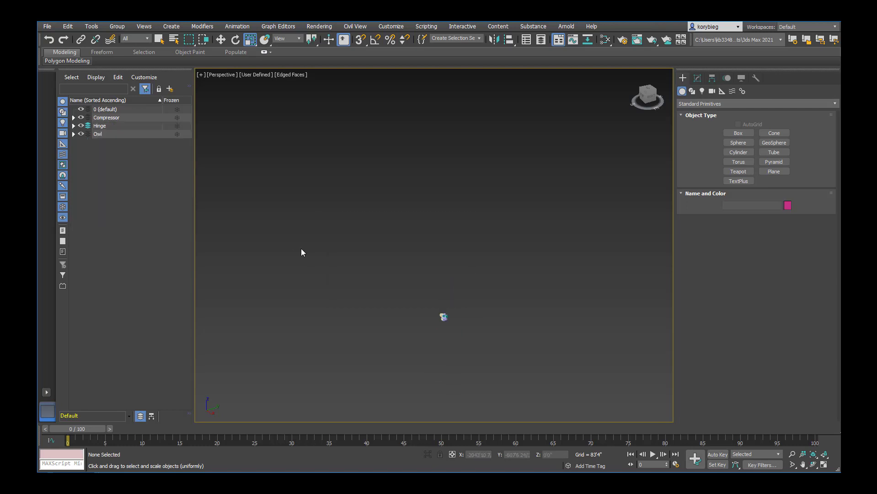
# Step: Hide the Compressor and Owl layers to isolate the hinge
pyautogui.click(106, 124)
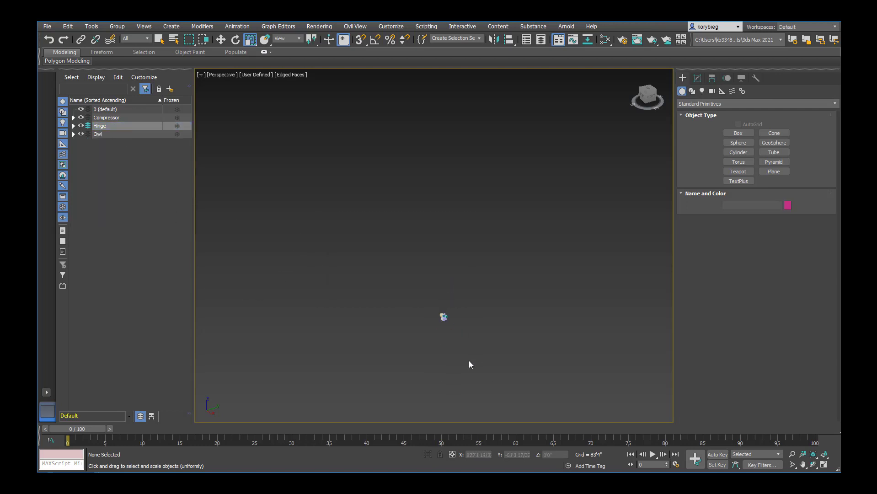
pyautogui.click(69, 117)
pyautogui.click(81, 117)
pyautogui.click(81, 134)
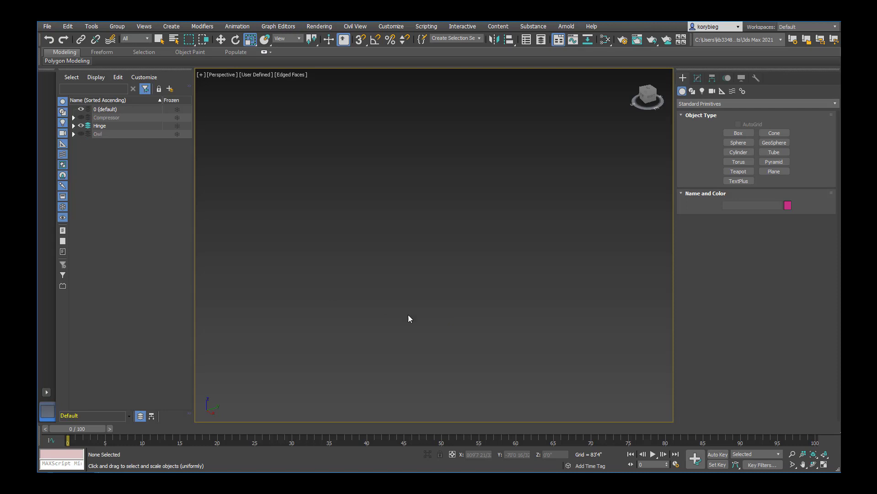
# Step: Bring the Owl layer back and examine the owl group up close and within the whole scene
pyautogui.hotkey('ctrl', 'z')
pyautogui.moveTo(411, 290); pyautogui.dragTo(407, 287)
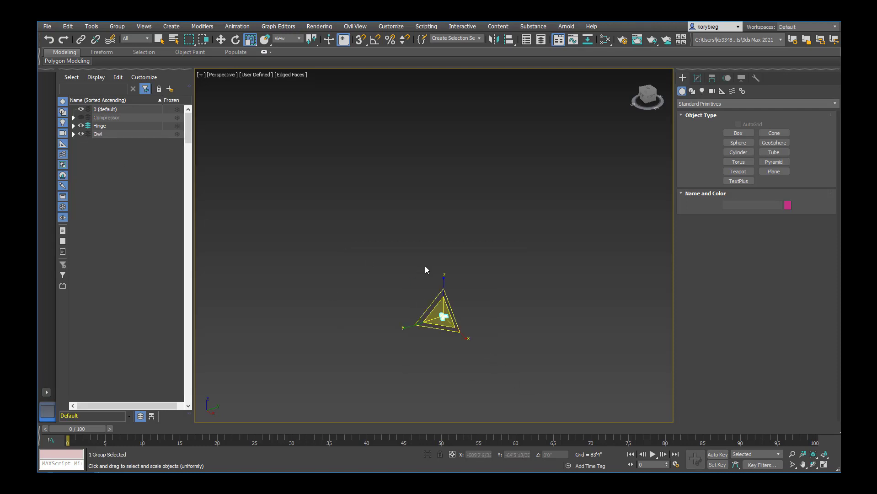
pyautogui.press('z')
pyautogui.scroll(-5, 465, 300)
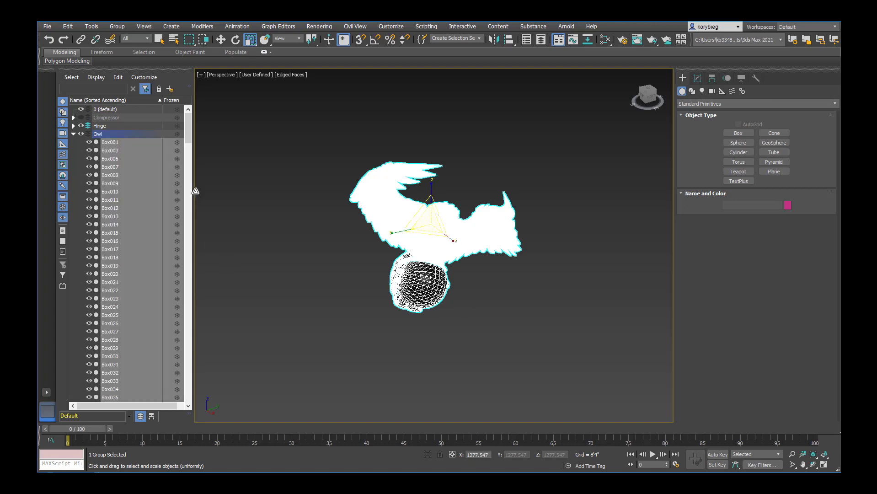
pyautogui.click(72, 135)
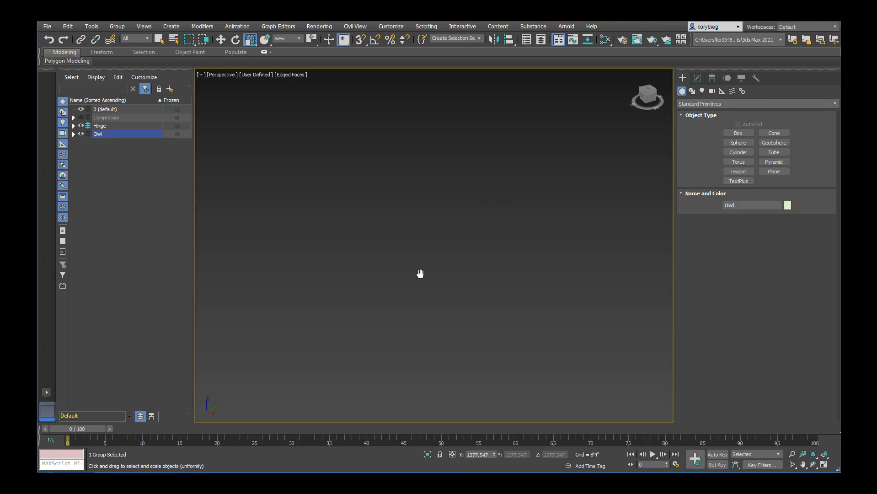
pyautogui.press('z')
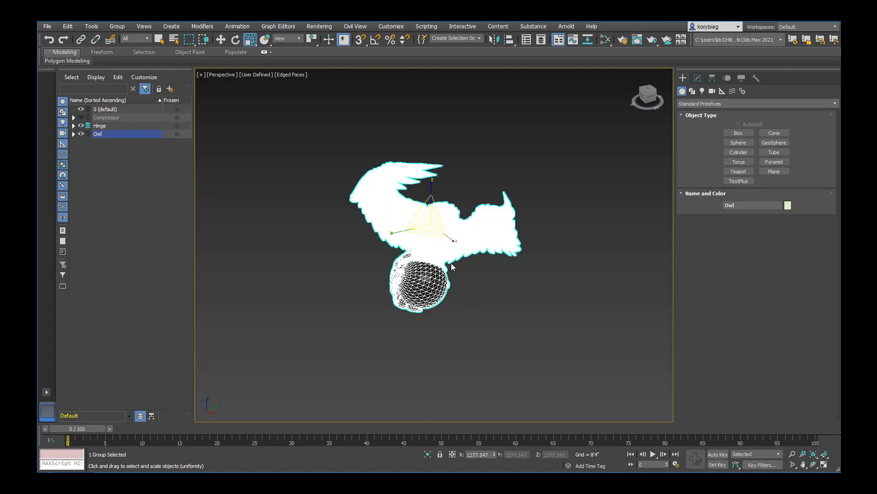
pyautogui.click(502, 307)
pyautogui.press('z')
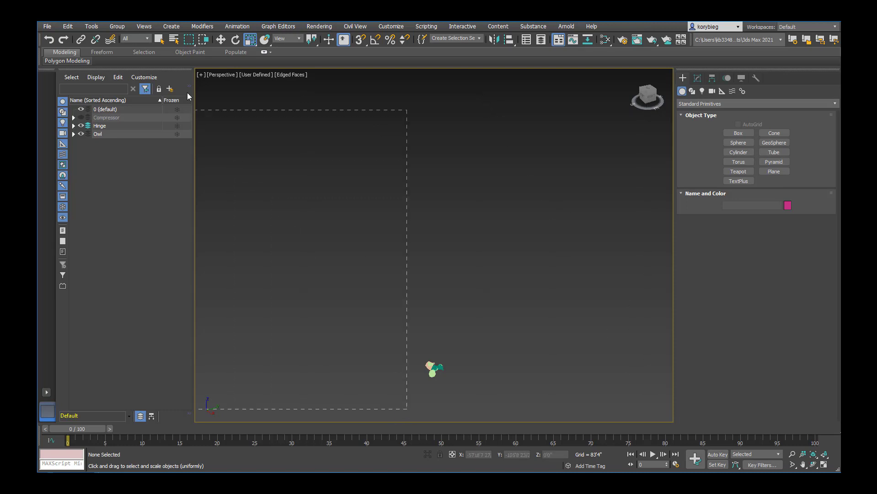
# Step: Hide the Owl layer and frame the hinge alone in the perspective view
pyautogui.moveTo(187, 92); pyautogui.dragTo(187, 92)
pyautogui.scroll(6, 440, 360)
pyautogui.click(81, 134)
pyautogui.press('z')
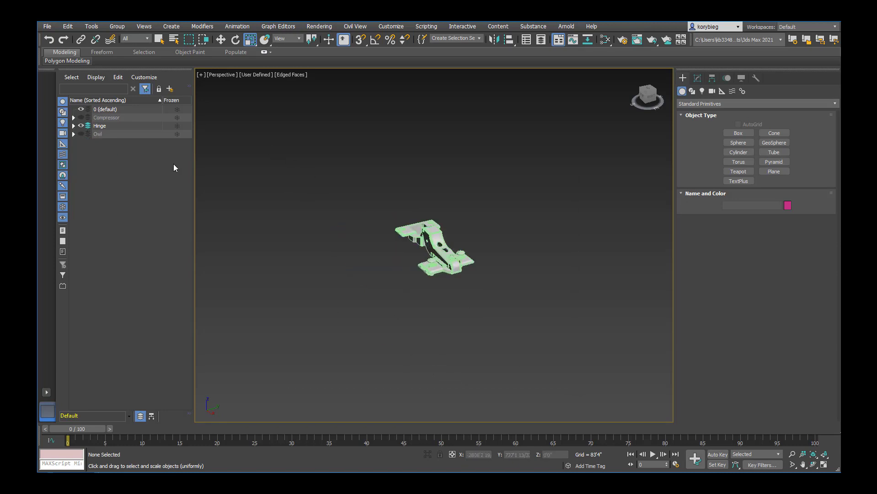
# Step: Select the hinge group and unhide the Compressor and Owl layers
pyautogui.moveTo(379, 208); pyautogui.dragTo(379, 211)
pyautogui.scroll(-6, 379, 211)
pyautogui.click(80, 117)
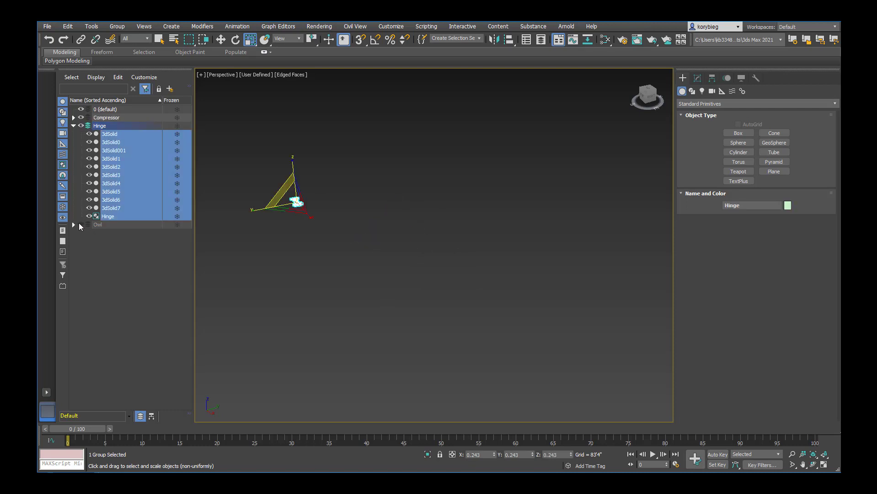
pyautogui.click(81, 224)
pyautogui.press('z')
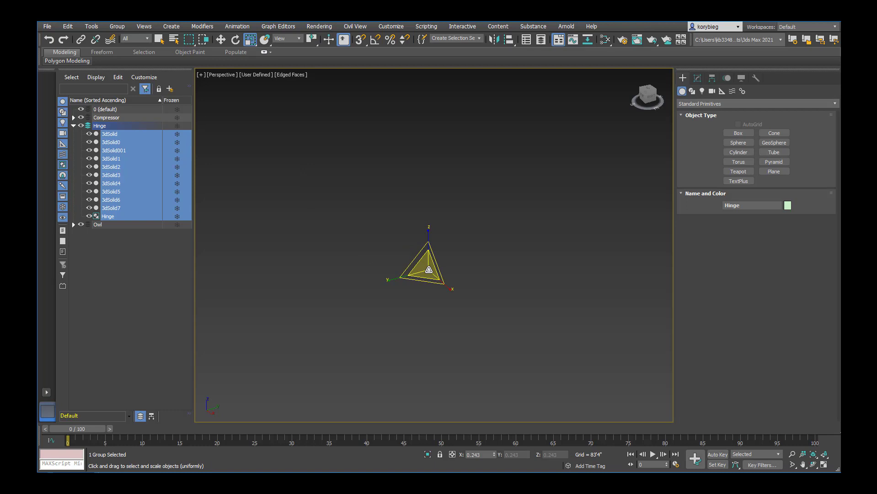
# Step: Move the hinge group to the world origin by setting its X, Y and Z positions to 0
pyautogui.scroll(-3, 428, 270)
pyautogui.click(221, 39)
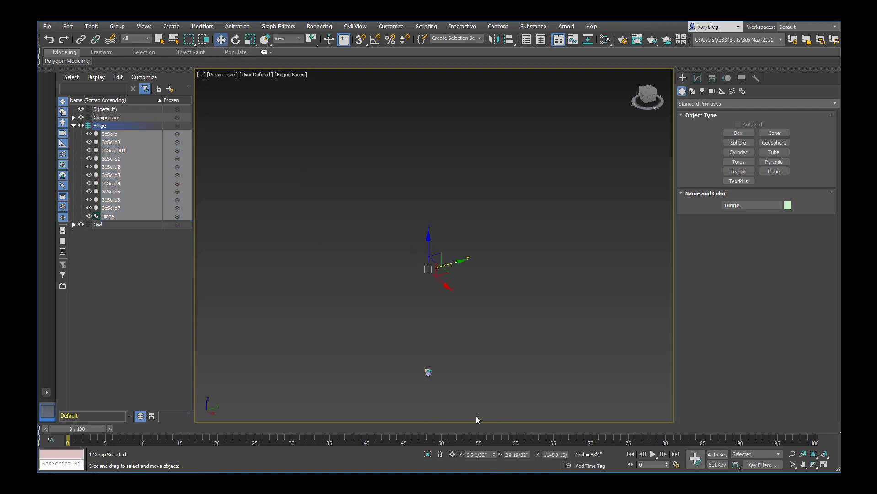
pyautogui.scroll(4, 470, 396)
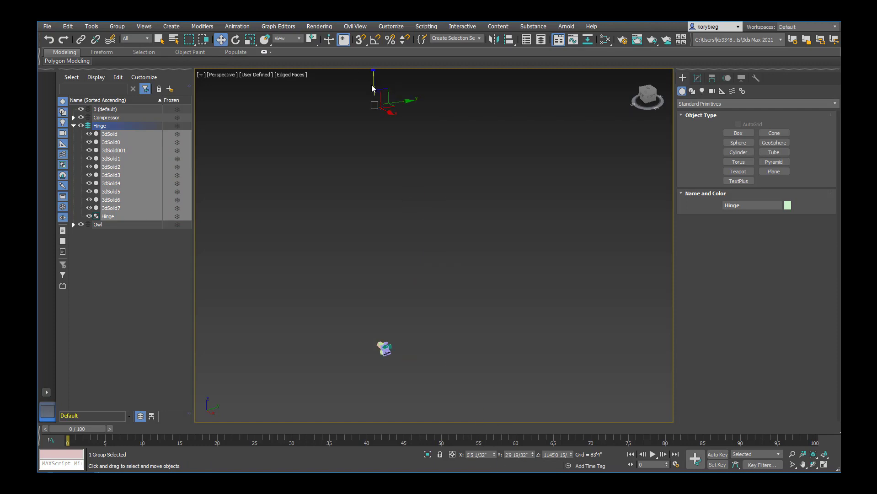
pyautogui.click(469, 454)
pyautogui.doubleClick(512, 454)
pyautogui.write('20')
pyautogui.press('Return')
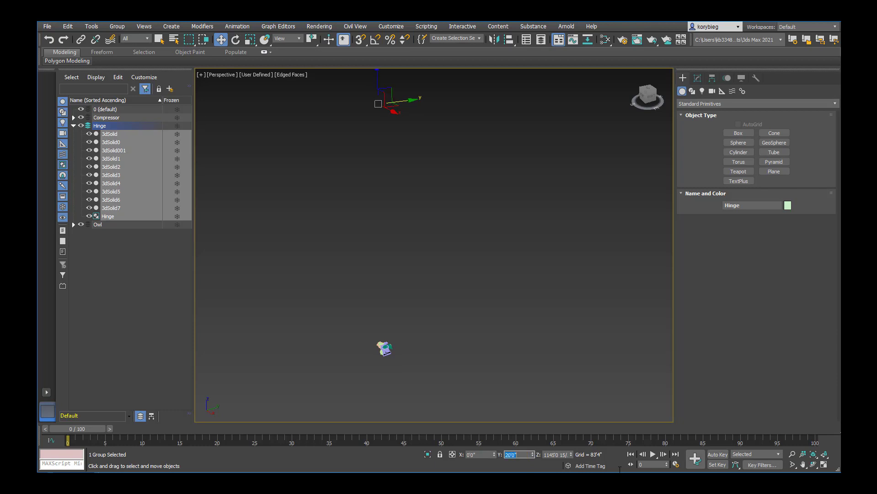
pyautogui.write('0')
pyautogui.press('Tab')
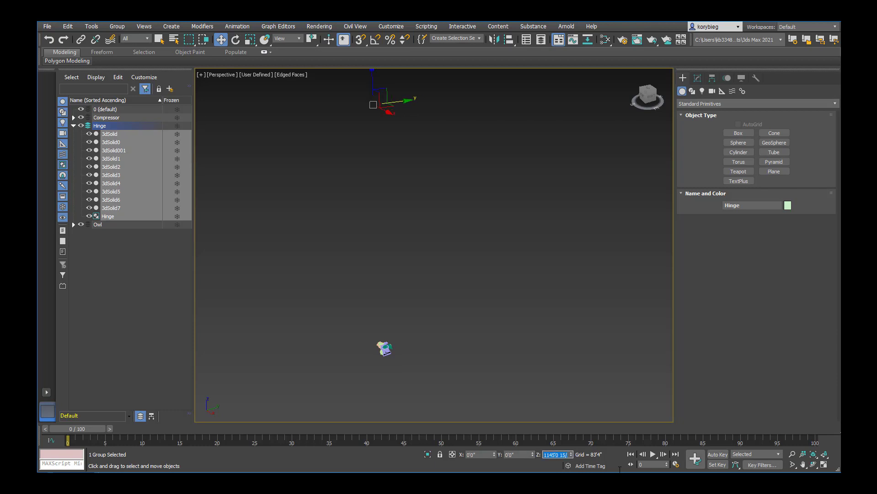
pyautogui.write('0')
pyautogui.press('Return')
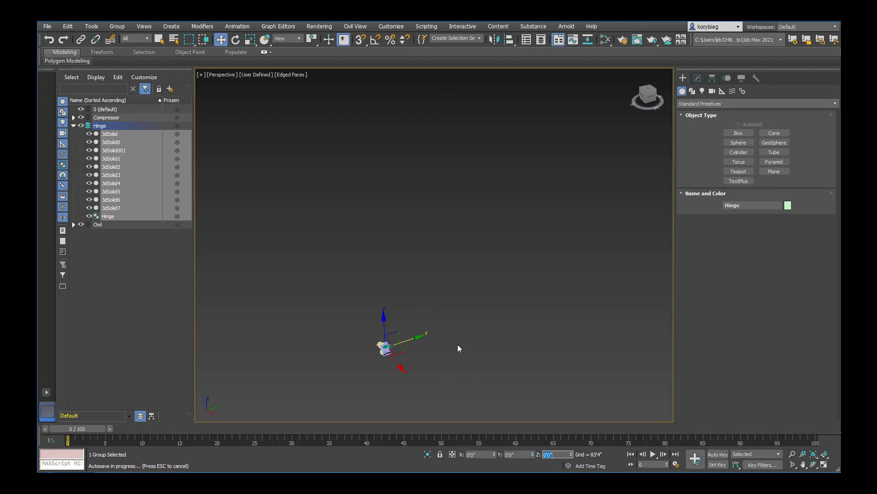
pyautogui.press('z')
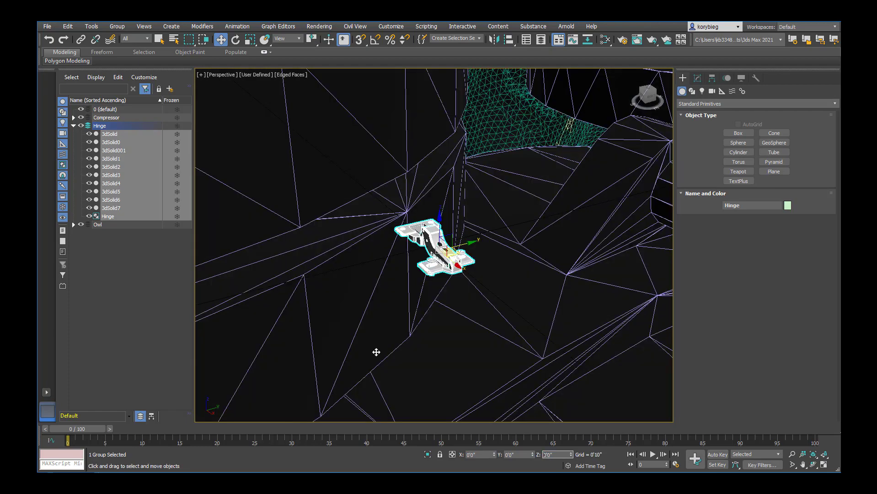
# Step: Enlarge the hinge group uniformly, trying scale values of 20, 50, 300 and 500 before setting 1000
pyautogui.scroll(-10, 455, 277)
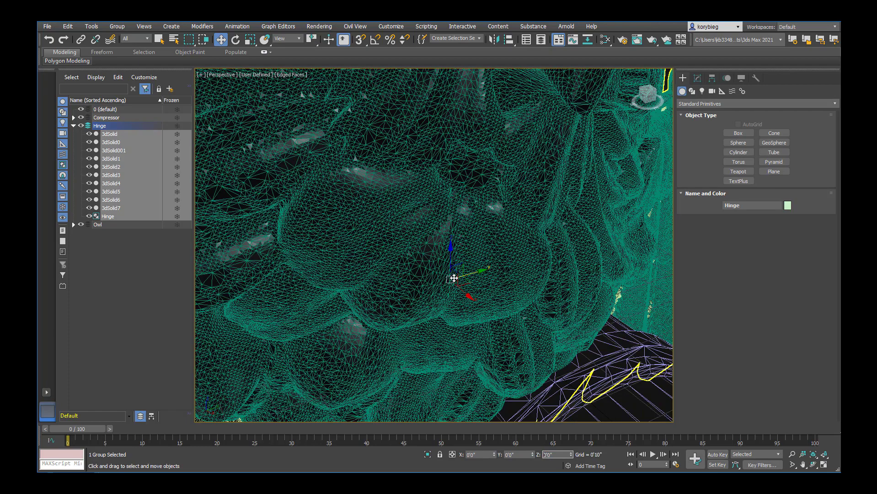
pyautogui.scroll(-10, 321, 182)
pyautogui.press('r')
pyautogui.moveTo(332, 159); pyautogui.dragTo(201, 36)
pyautogui.moveTo(486, 456); pyautogui.dragTo(402, 454)
pyautogui.write('20')
pyautogui.press('Return')
pyautogui.write('50')
pyautogui.press('Return')
pyautogui.write('300')
pyautogui.press('Return')
pyautogui.write('500')
pyautogui.press('Return')
pyautogui.scroll(-5, 448, 215)
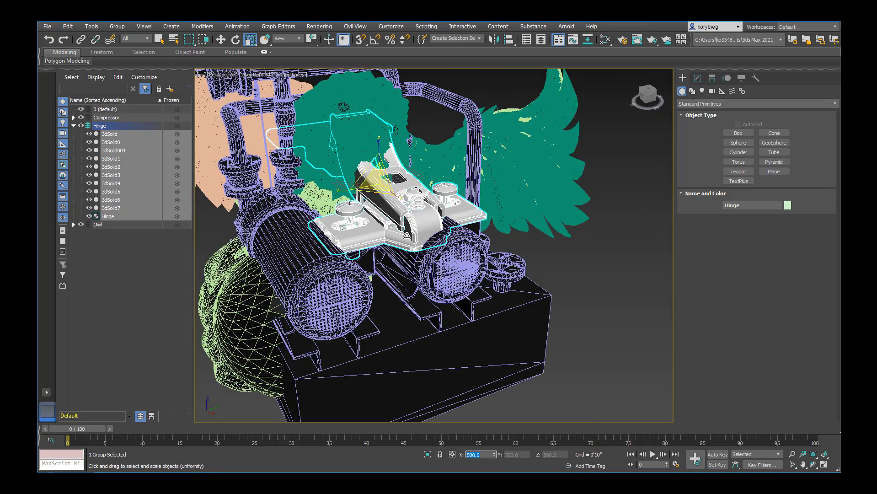
pyautogui.moveTo(448, 217); pyautogui.dragTo(499, 236, button='middle')
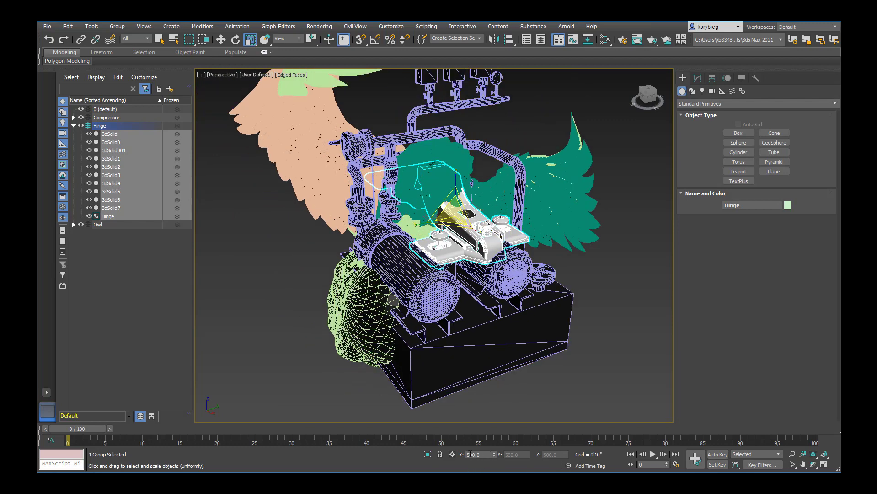
pyautogui.moveTo(483, 454); pyautogui.dragTo(317, 435)
pyautogui.press('Return')
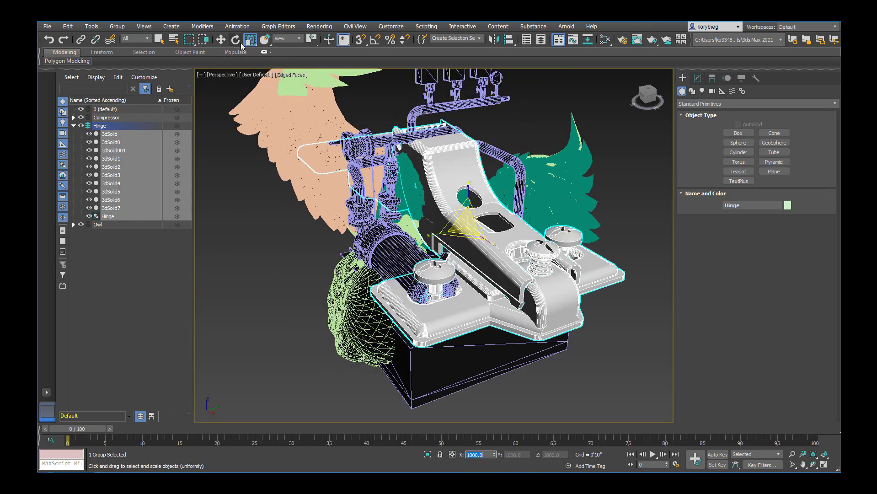
# Step: Rotate and reposition the hinge group beside the compressor and owl, and deselect it with all three models in view
pyautogui.press('e')
pyautogui.moveTo(450, 207); pyautogui.dragTo(542, 277)
pyautogui.click(220, 40)
pyautogui.keyDown('alt'); pyautogui.moveTo(400, 206); pyautogui.dragTo(228, 188, button='middle'); pyautogui.keyUp('alt')
pyautogui.moveTo(433, 228); pyautogui.dragTo(552, 260)
pyautogui.scroll(-3, 412, 268)
pyautogui.keyDown('alt'); pyautogui.moveTo(413, 268); pyautogui.dragTo(298, 280, button='middle'); pyautogui.keyUp('alt')
pyautogui.moveTo(640, 324); pyautogui.dragTo(562, 314, button='middle')
pyautogui.scroll(3, 542, 311)
pyautogui.click(610, 314)
pyautogui.press('z')
pyautogui.keyDown('alt'); pyautogui.moveTo(451, 295); pyautogui.dragTo(494, 307, button='middle'); pyautogui.keyUp('alt')
# Step: Select the owl group, collapse its layer, and turn off edged faces in the perspective view
pyautogui.click(517, 267)
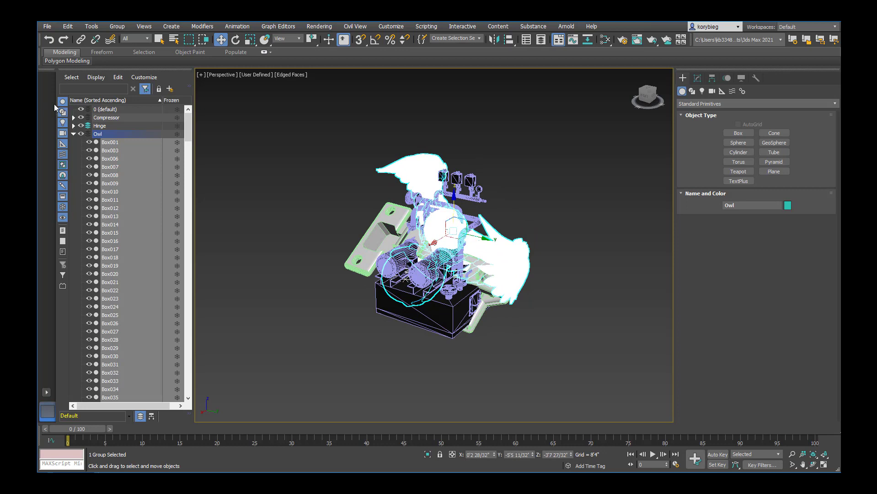
pyautogui.click(74, 134)
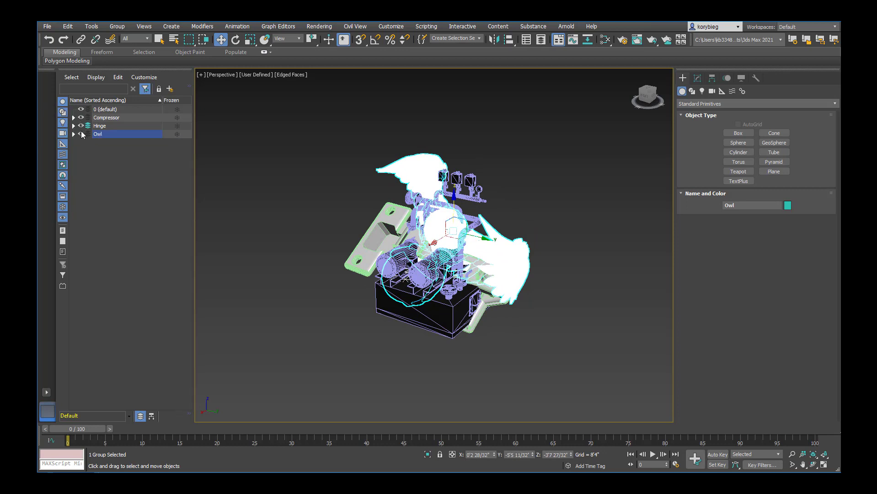
pyautogui.click(280, 75)
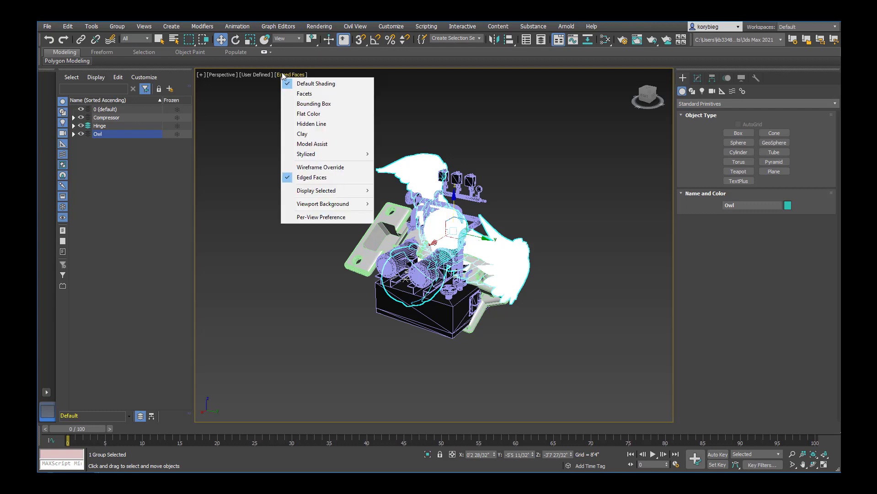
pyautogui.click(316, 180)
pyautogui.scroll(3, 449, 234)
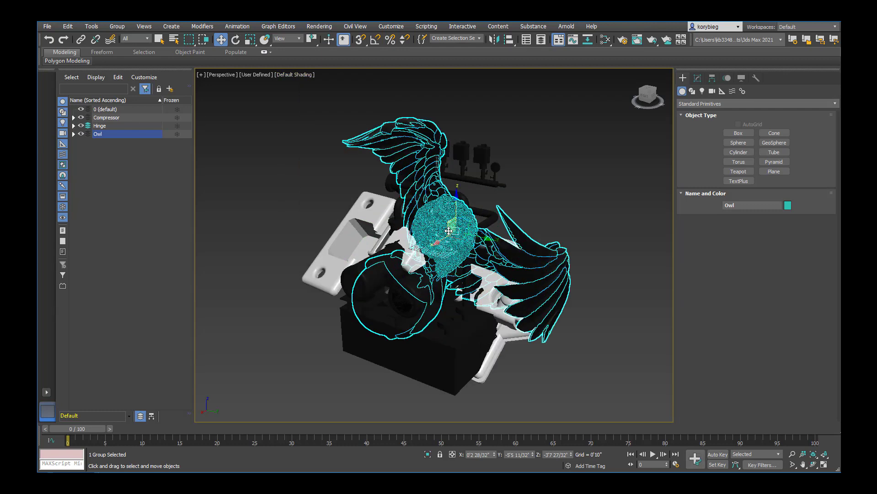
# Step: Hide the Compressor and Owl layers and open the Hinge group to access its parts
pyautogui.click(81, 118)
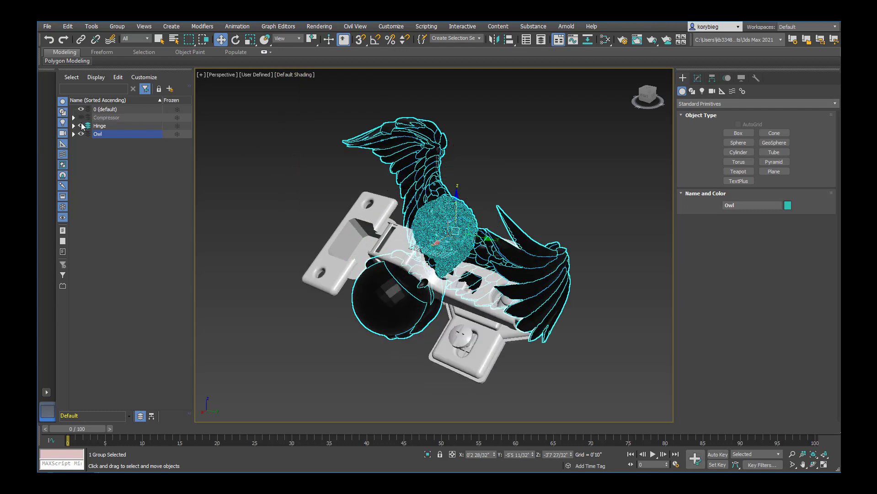
pyautogui.click(81, 134)
pyautogui.click(334, 256)
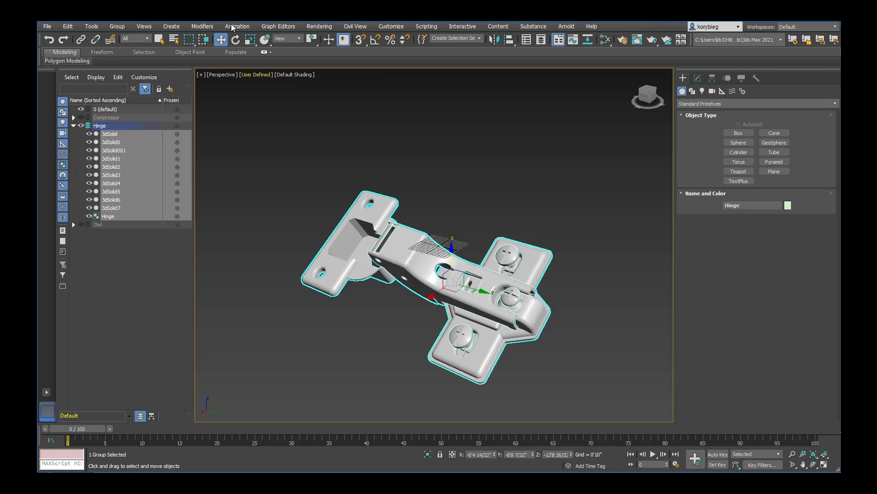
pyautogui.click(112, 28)
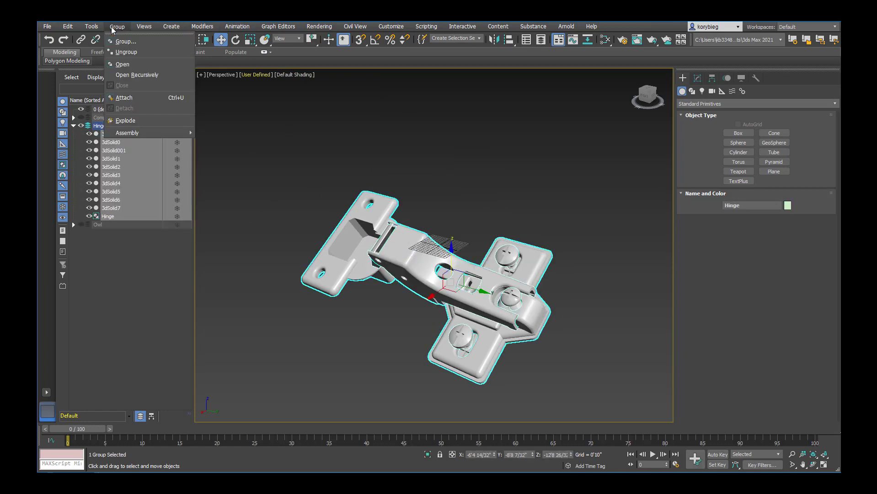
pyautogui.click(123, 64)
# Step: Select individual parts of the open hinge group in turn: the arm, a mounting screw and the base plate
pyautogui.click(457, 279)
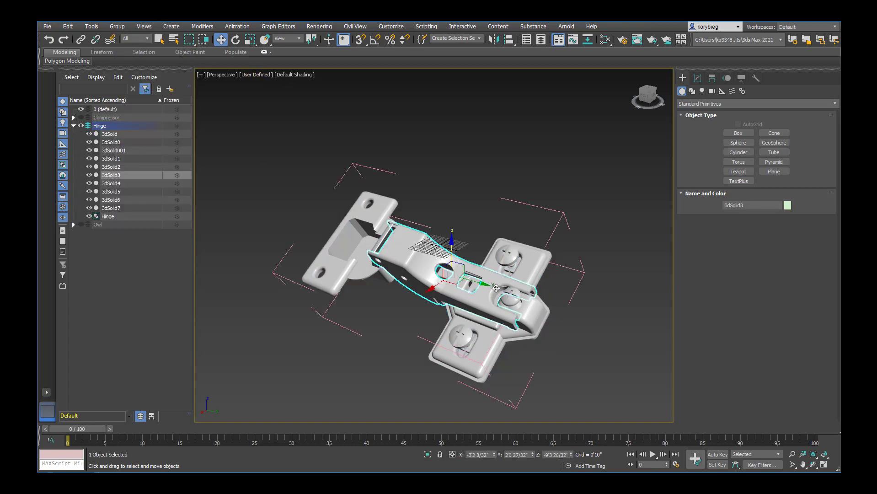
pyautogui.keyDown('alt'); pyautogui.moveTo(458, 279); pyautogui.dragTo(502, 261, button='middle'); pyautogui.keyUp('alt')
pyautogui.click(508, 261)
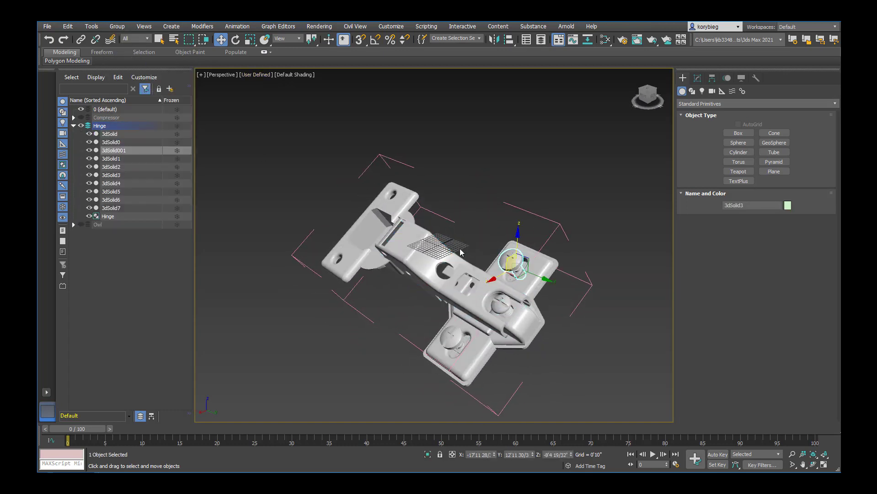
pyautogui.click(403, 214)
pyautogui.click(440, 235)
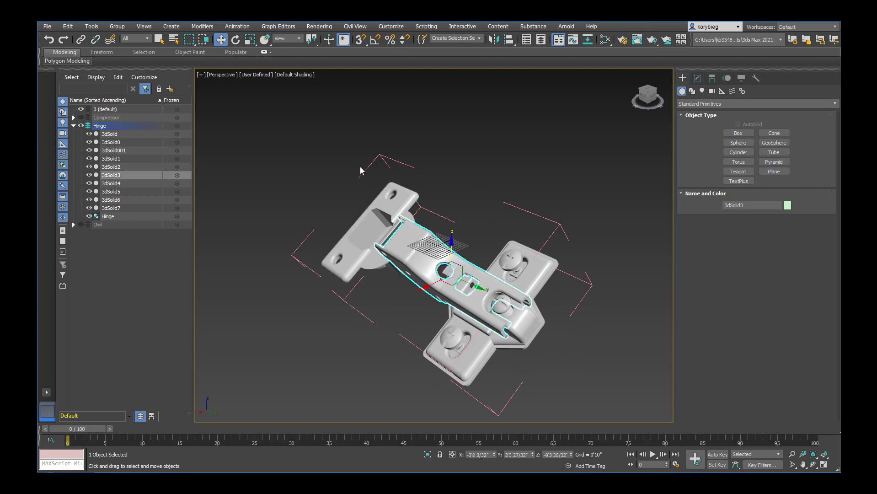
pyautogui.moveTo(542, 277)
pyautogui.keyDown('alt'); pyautogui.mouseDown(button='middle')
pyautogui.moveTo(583, 229)
pyautogui.moveTo(531, 265)
pyautogui.mouseUp(button='middle'); pyautogui.keyUp('alt')
pyautogui.click(521, 259)
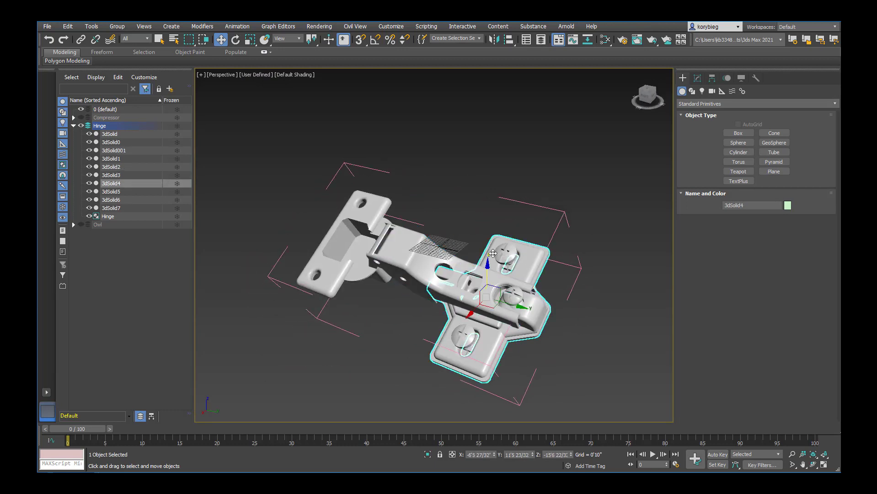
# Step: Try moving the hinge's base plate along the Y axis within the open group, and undo the changes
pyautogui.moveTo(519, 308); pyautogui.dragTo(549, 316)
pyautogui.click(520, 305)
pyautogui.hotkey('ctrl', 'z')
pyautogui.hotkey('ctrl', 'z')
pyautogui.hotkey('ctrl', 'z')
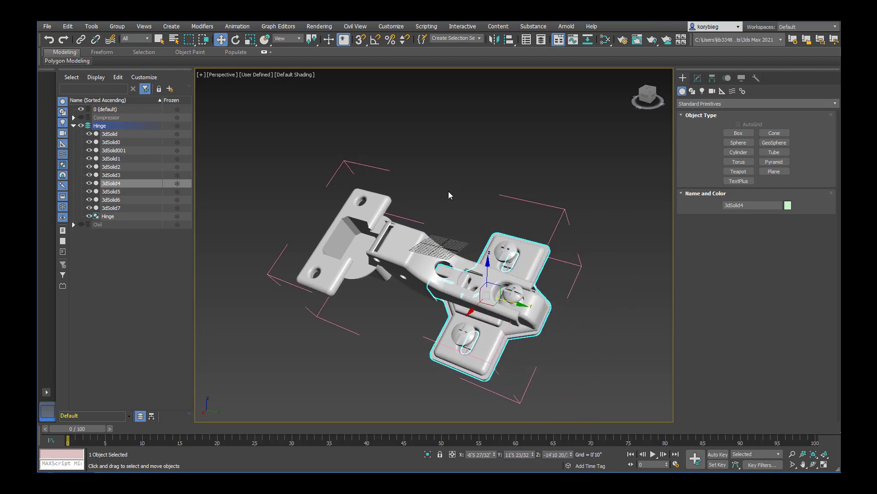
# Step: Select the hinge's arm and close the Hinge group
pyautogui.click(448, 192)
pyautogui.click(409, 239)
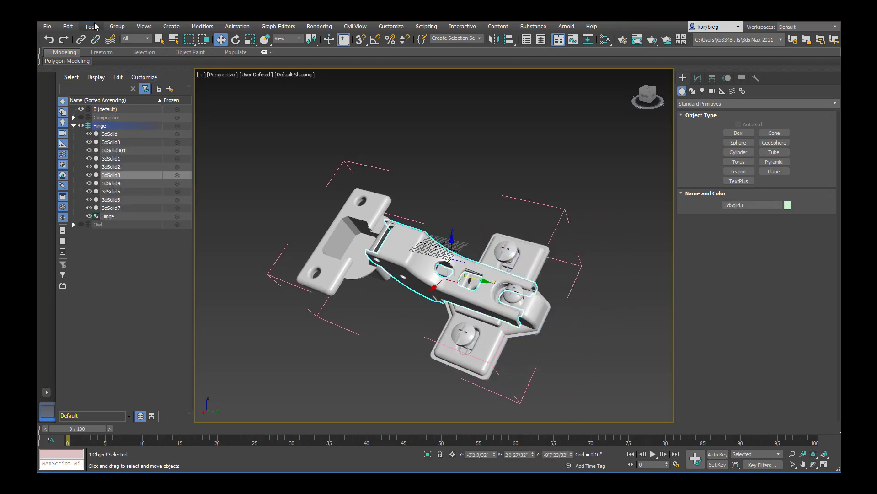
pyautogui.click(117, 26)
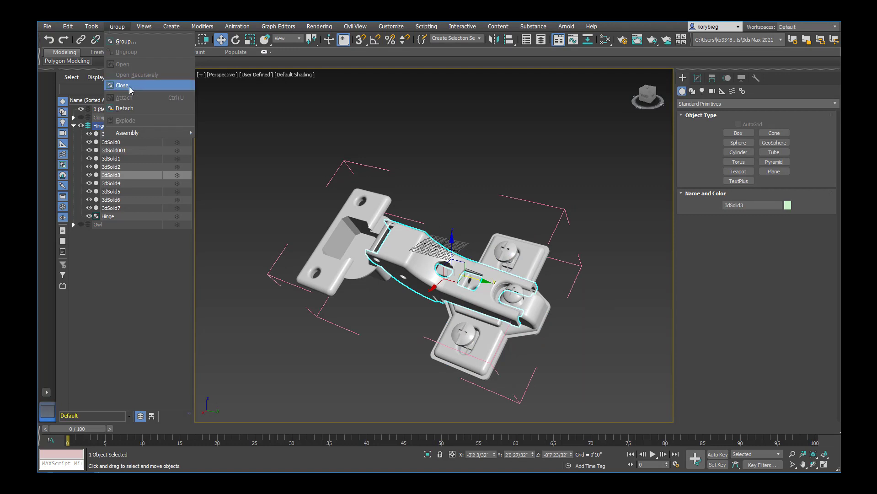
pyautogui.click(123, 85)
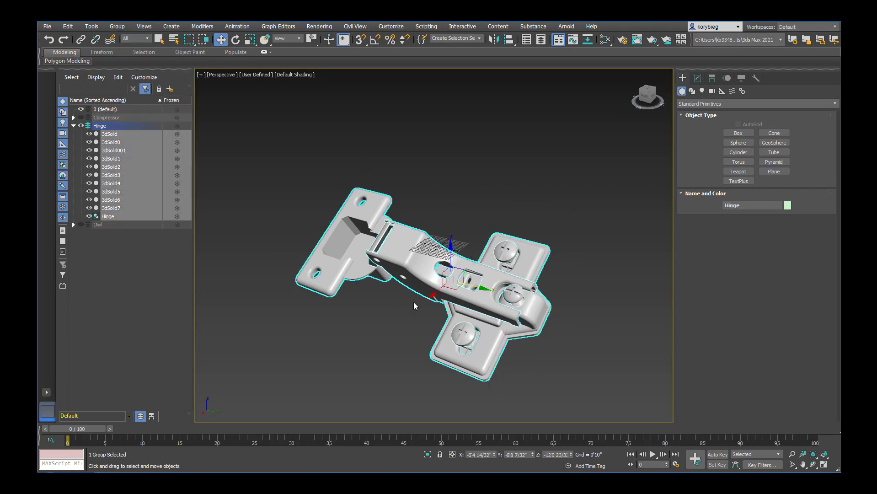